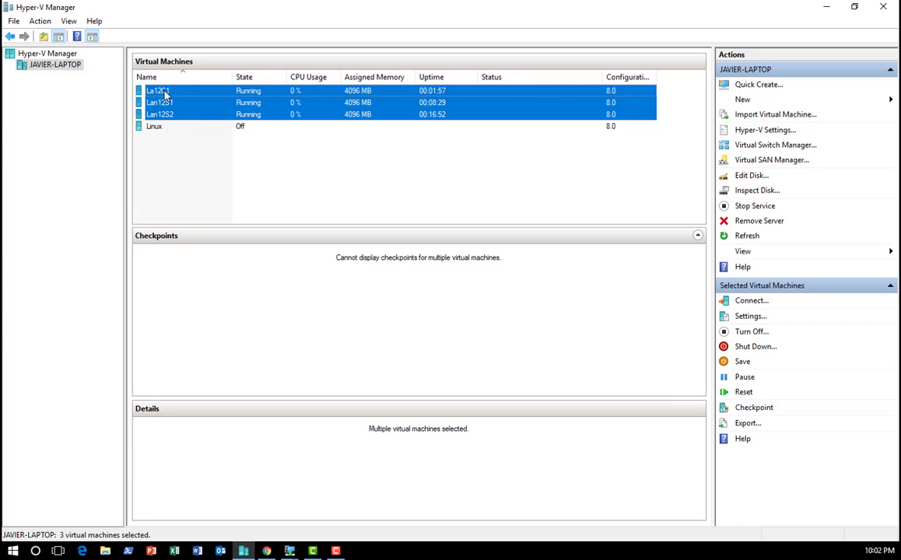
Step: View the La12C1 virtual machine's desktop and Start screen in full-screen mode, and minimize its window
{"action": "left_click", "coordinate": [179, 135]}
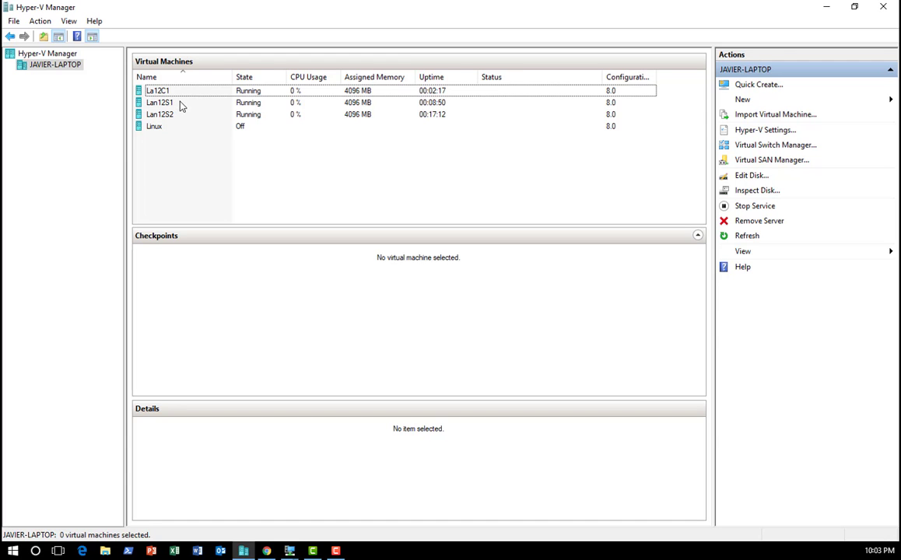
{"action": "double_click", "coordinate": [185, 94]}
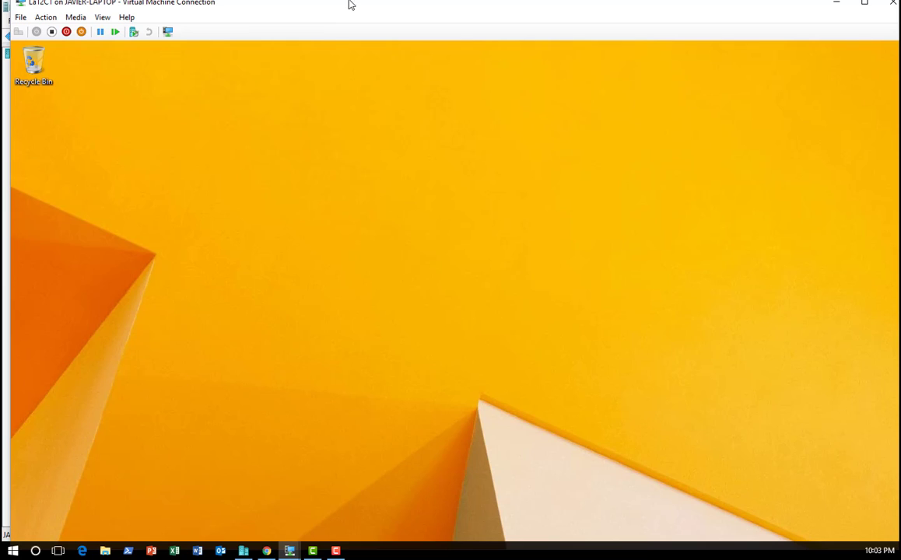
{"action": "double_click", "coordinate": [282, 7]}
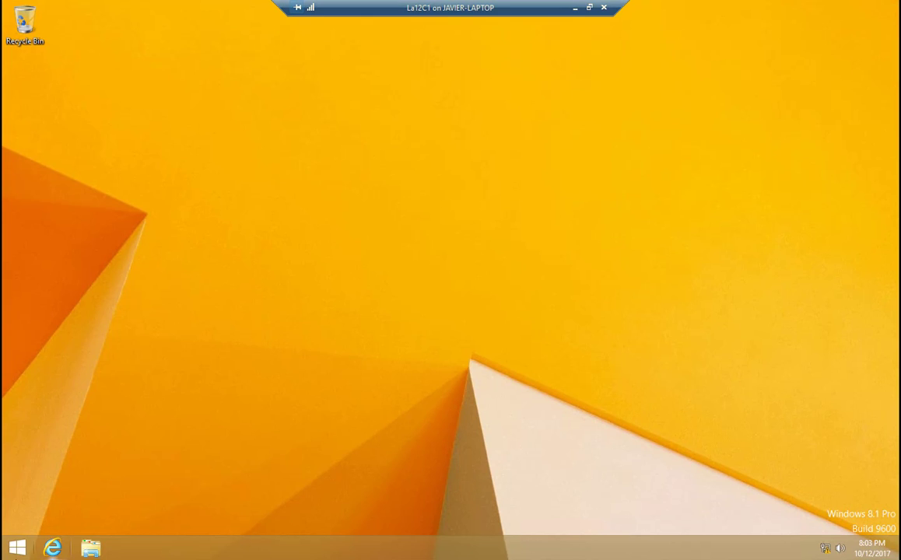
{"action": "left_click", "coordinate": [17, 549]}
{"action": "left_click", "coordinate": [151, 406]}
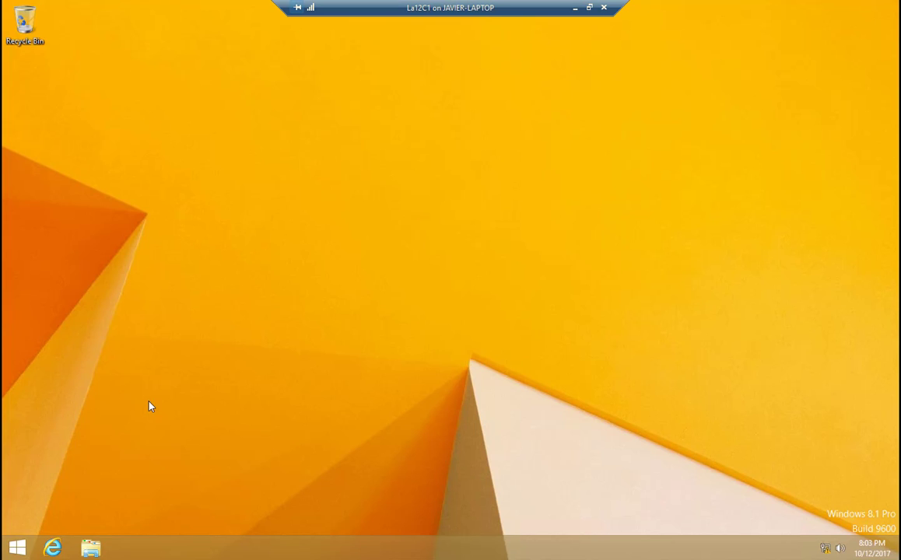
{"action": "left_click", "coordinate": [574, 8]}
Step: View the Lan12S1 virtual machine's Server Manager dashboard in full-screen mode, and minimize its window
{"action": "double_click", "coordinate": [168, 100]}
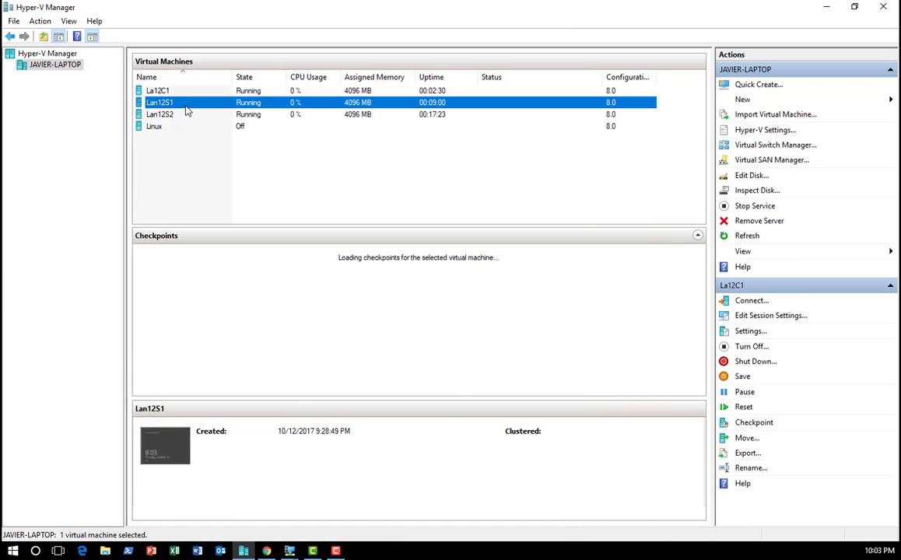
{"action": "double_click", "coordinate": [314, 9]}
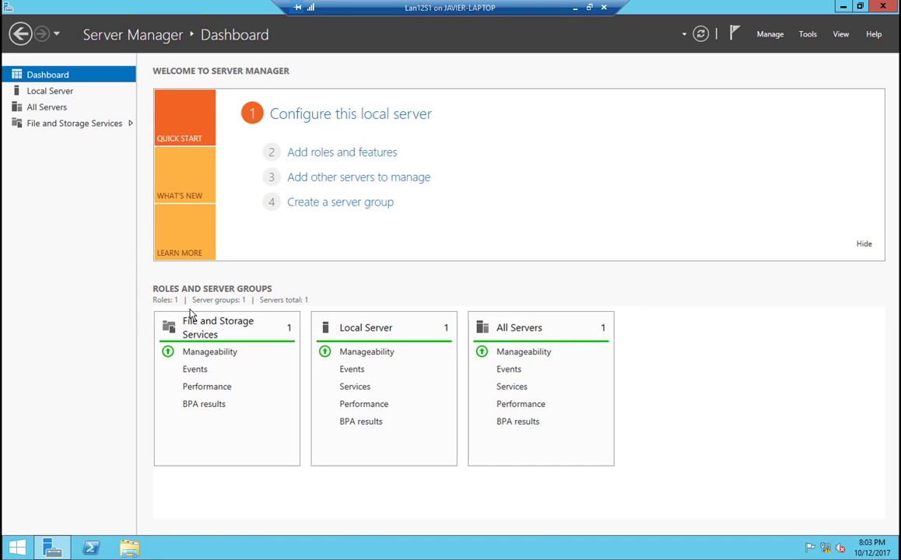
{"action": "left_click", "coordinate": [573, 7]}
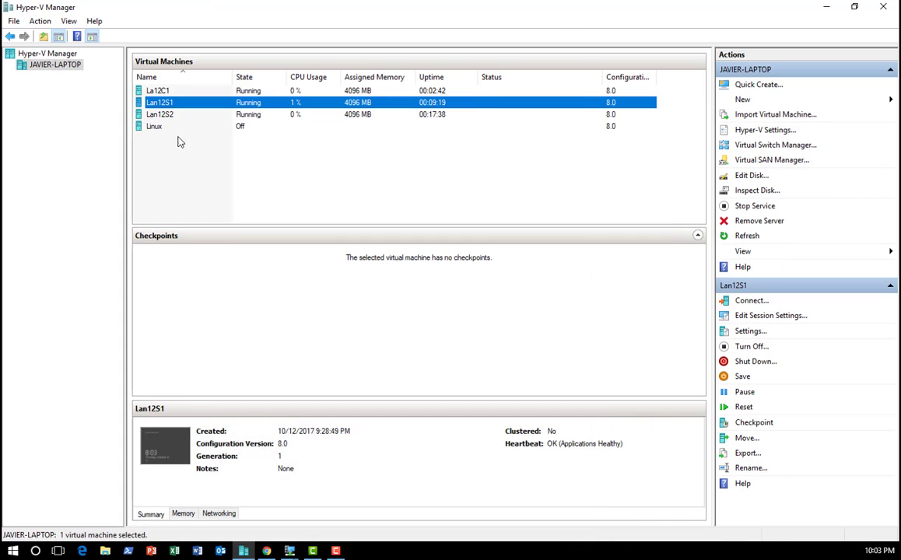
Step: Open the Lan12S2 virtual machine full screen and start adding roles with a role-based installation targeting server Lan12S2
{"action": "double_click", "coordinate": [167, 115]}
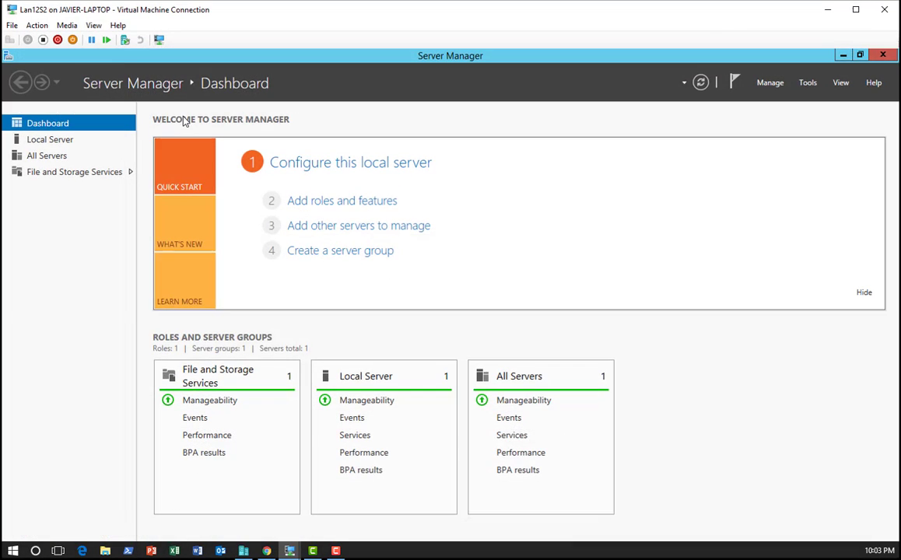
{"action": "double_click", "coordinate": [553, 12]}
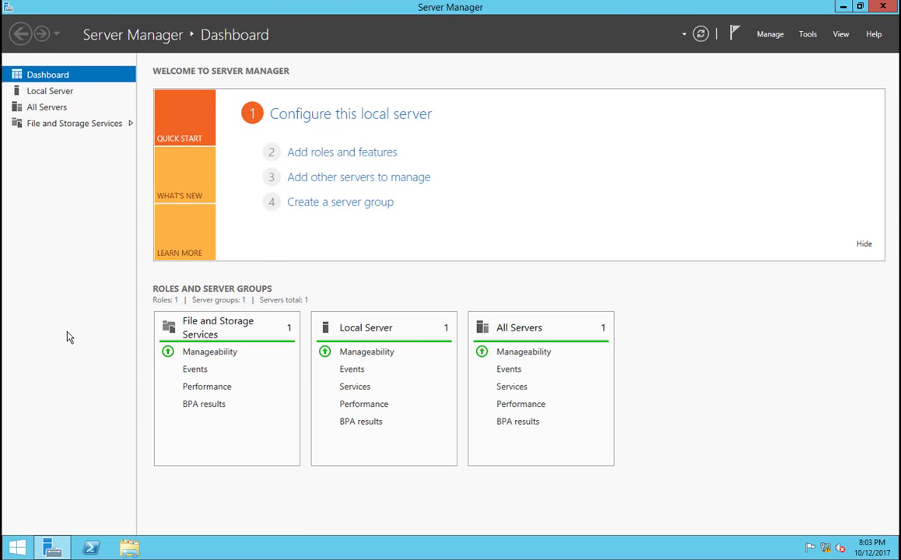
{"action": "left_click", "coordinate": [324, 155]}
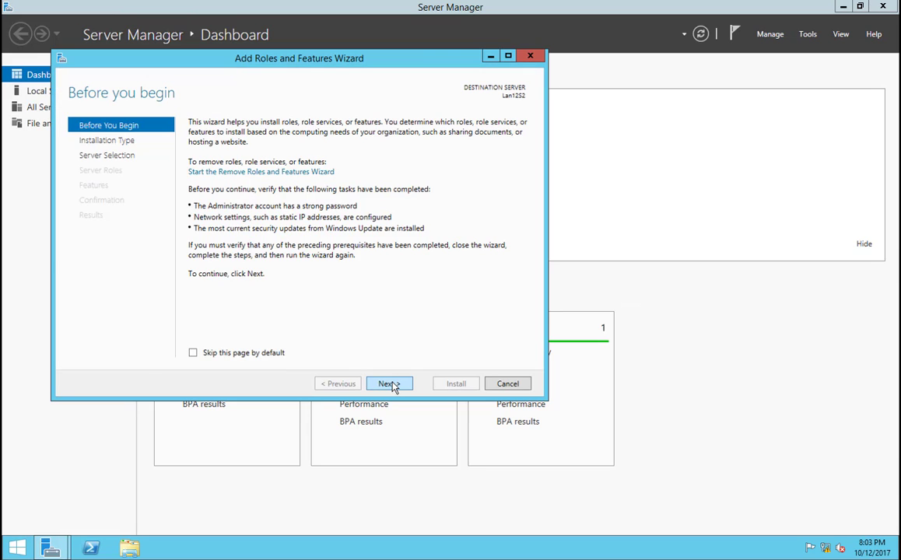
{"action": "left_click", "coordinate": [389, 383]}
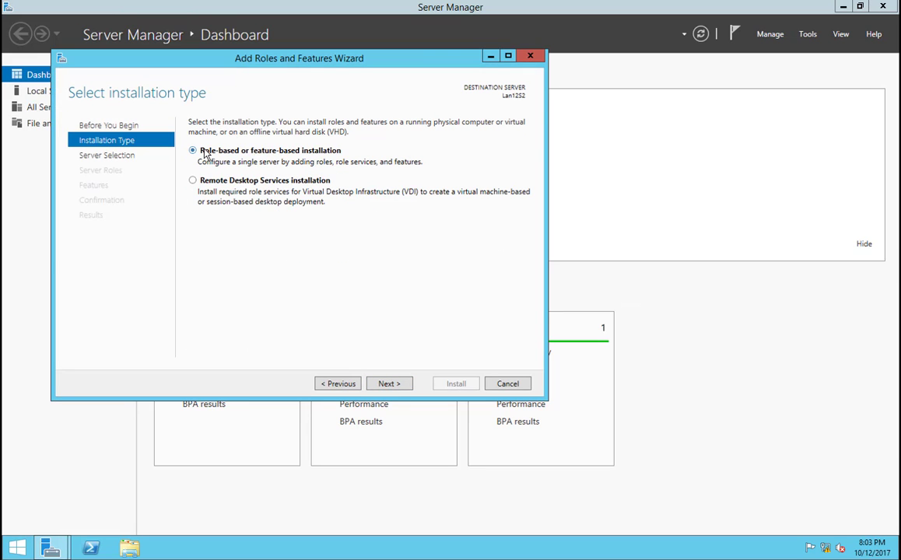
{"action": "left_click", "coordinate": [387, 383]}
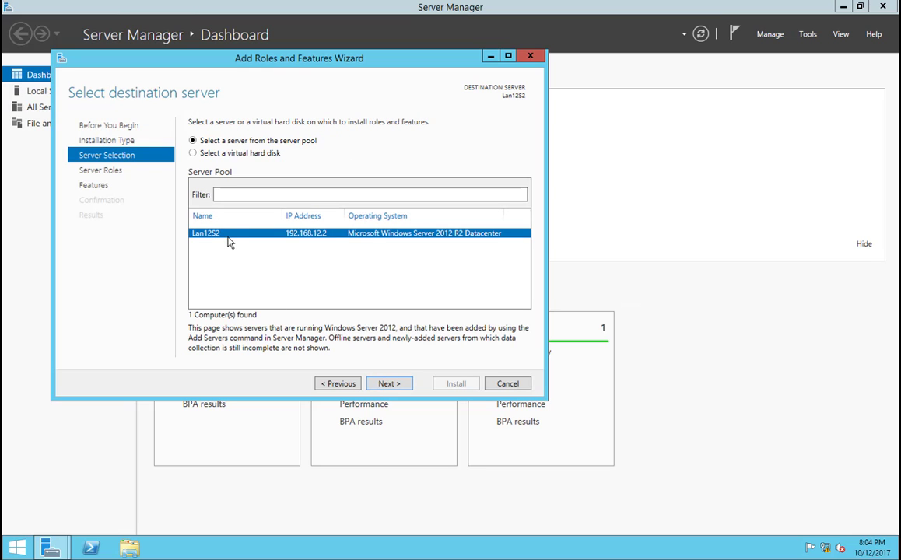
{"action": "left_click", "coordinate": [387, 381]}
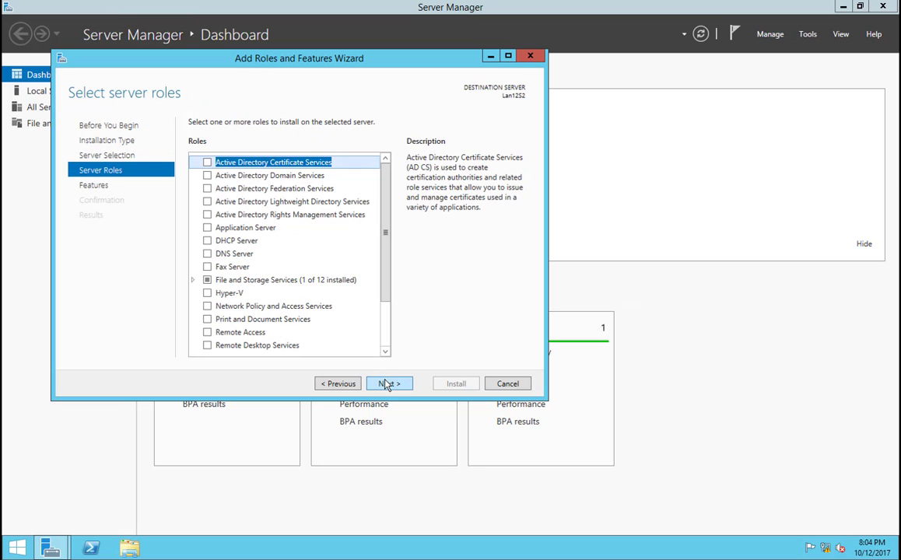
Step: Select the Active Directory Domain Services role and add its required features, including the management tools
{"action": "left_click", "coordinate": [269, 177]}
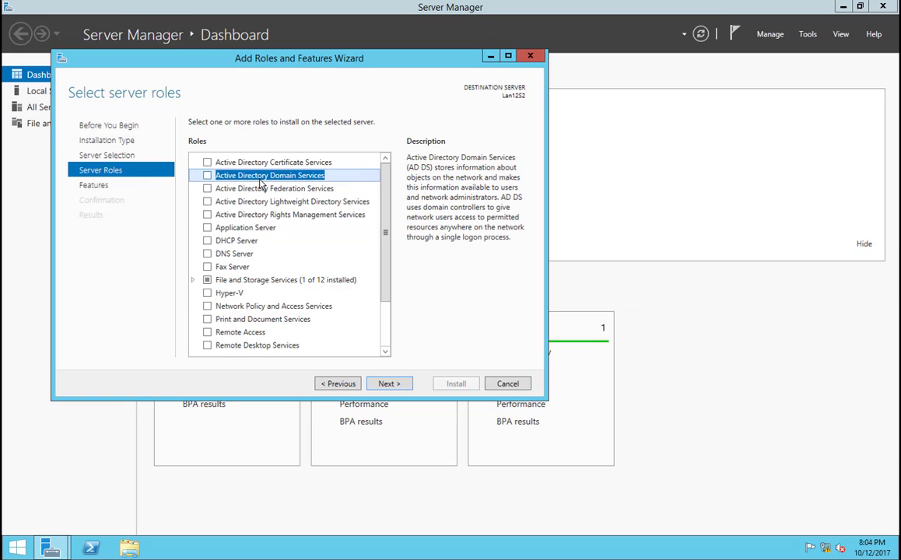
{"action": "left_click", "coordinate": [207, 175]}
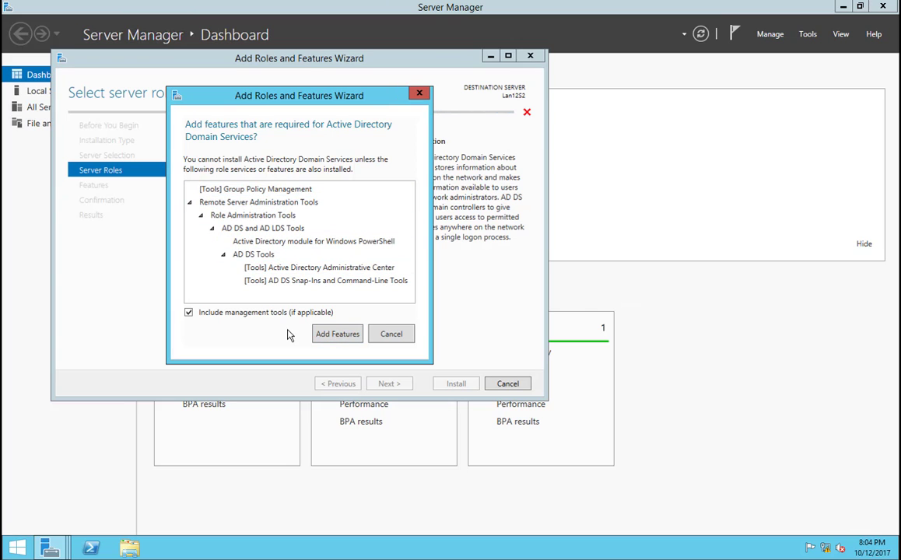
{"action": "left_click", "coordinate": [344, 336]}
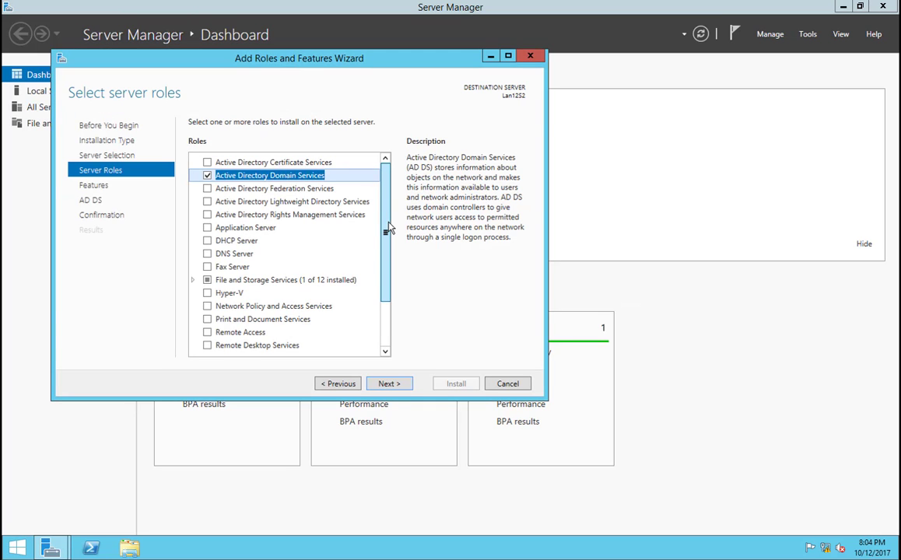
Step: Select the DNS Server role as well and add its required features, including the management tools
{"action": "scroll", "coordinate": [388, 230], "scroll_direction": "down", "scroll_amount": 1}
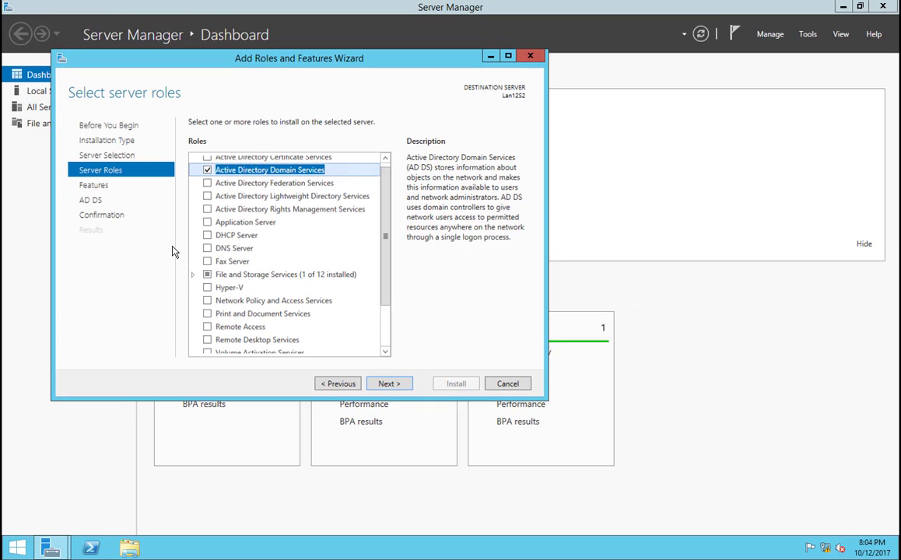
{"action": "left_click", "coordinate": [225, 248]}
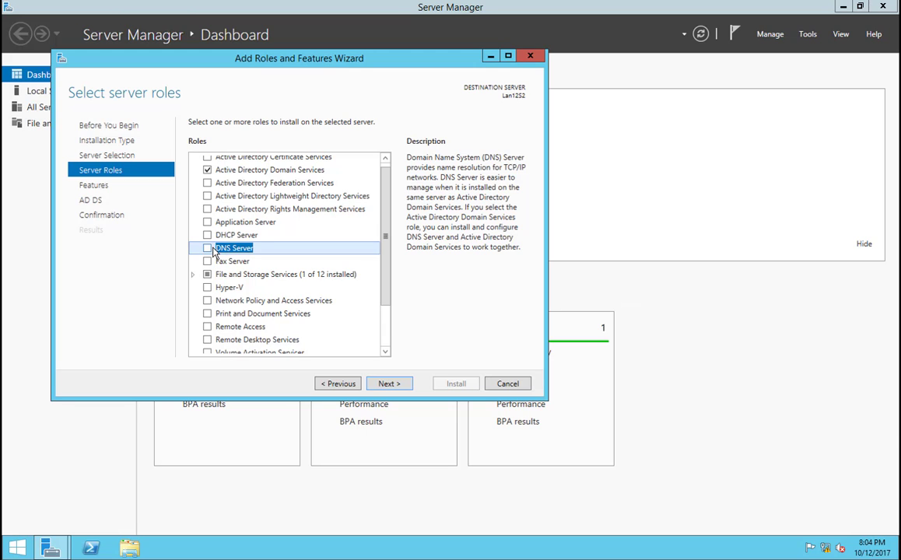
{"action": "scroll", "coordinate": [248, 226], "scroll_direction": "up", "scroll_amount": 1}
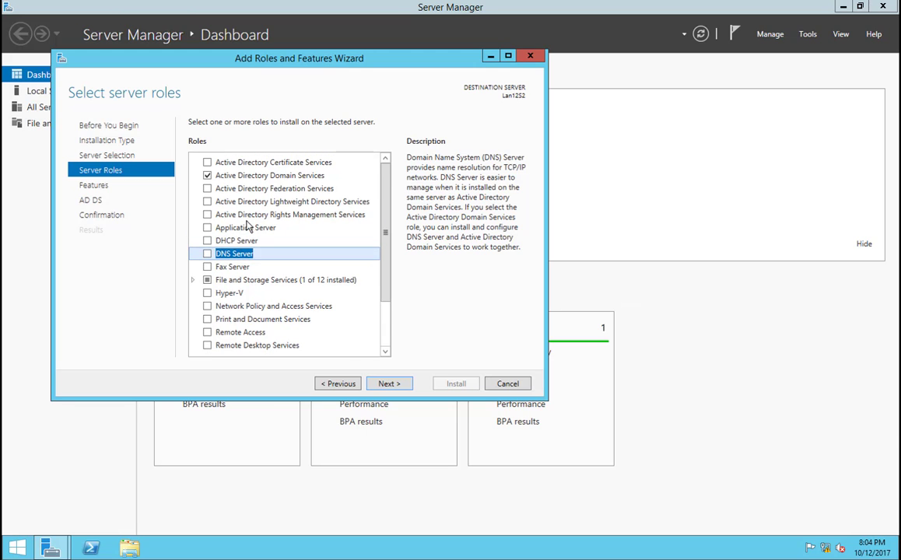
{"action": "left_click", "coordinate": [233, 175]}
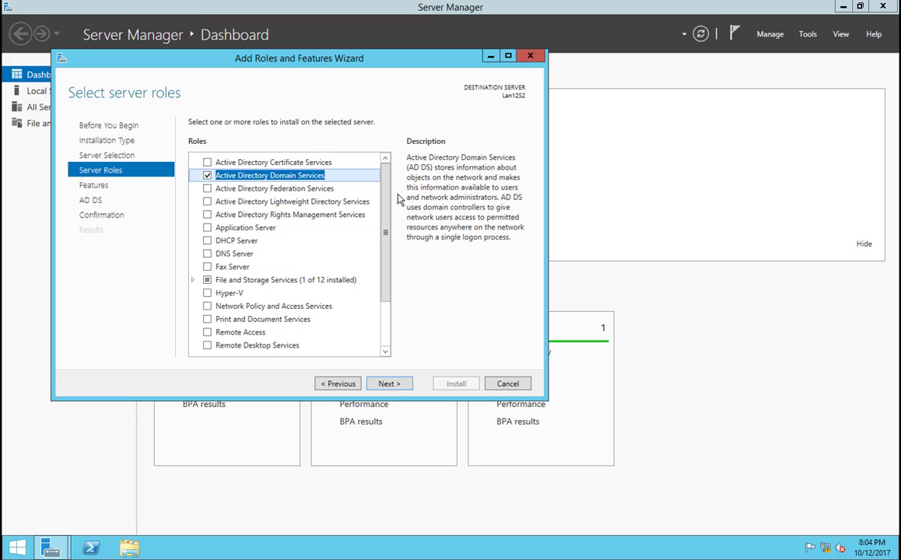
{"action": "left_click", "coordinate": [215, 255]}
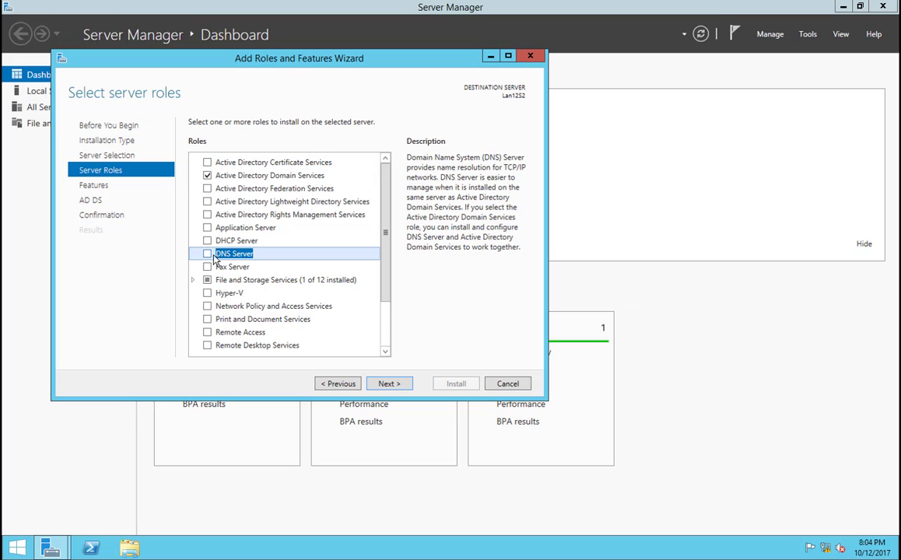
{"action": "left_click", "coordinate": [206, 254]}
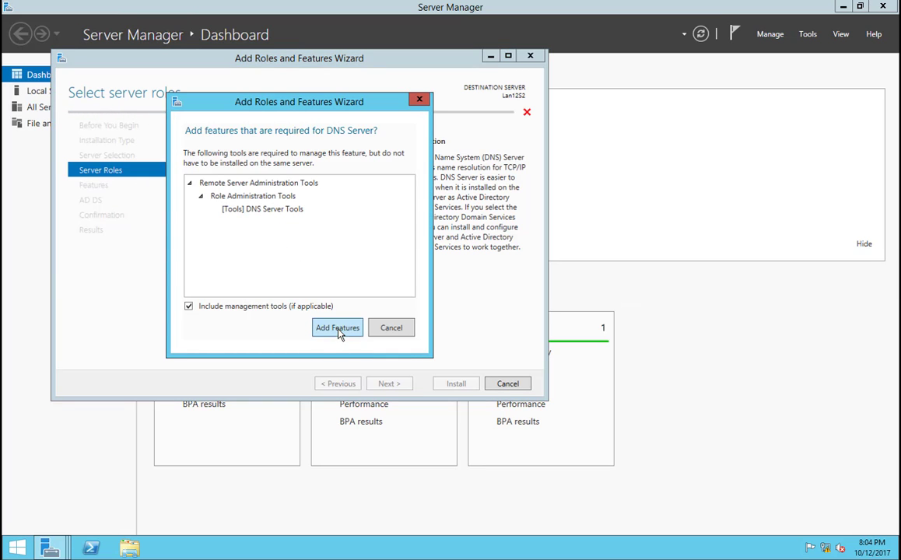
{"action": "left_click", "coordinate": [338, 330]}
Step: Keep the preselected features and continue past the AD DS and DNS Server information to the installation confirmation
{"action": "left_click", "coordinate": [385, 384]}
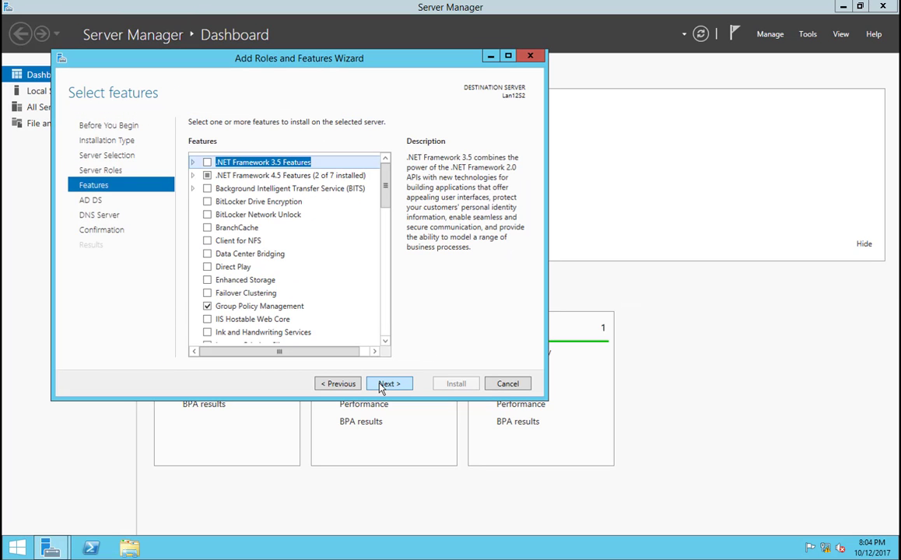
{"action": "left_click", "coordinate": [386, 384]}
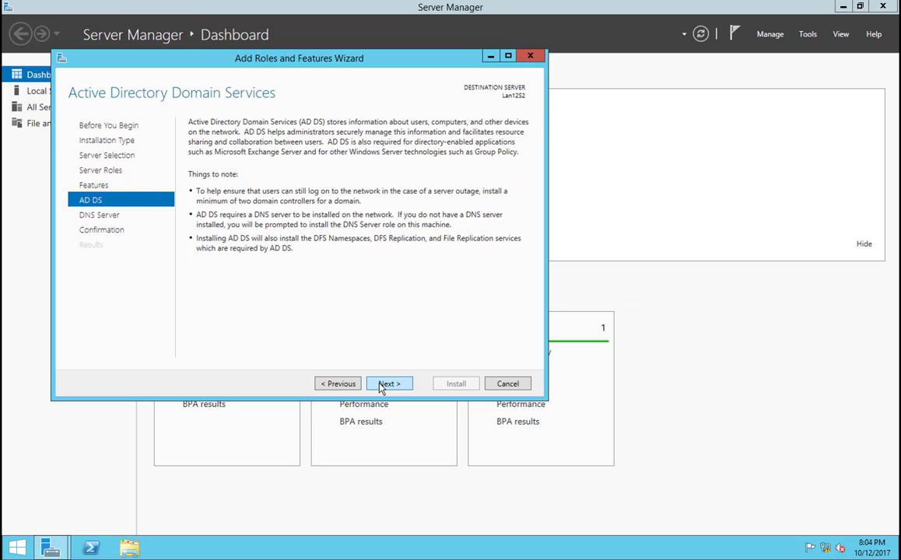
{"action": "left_click", "coordinate": [386, 384]}
{"action": "left_click", "coordinate": [337, 385]}
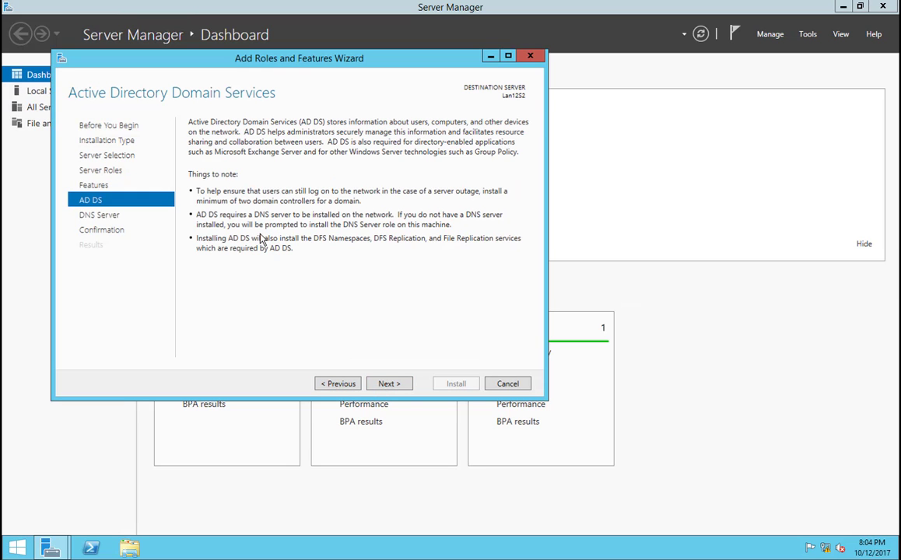
{"action": "left_click", "coordinate": [386, 384]}
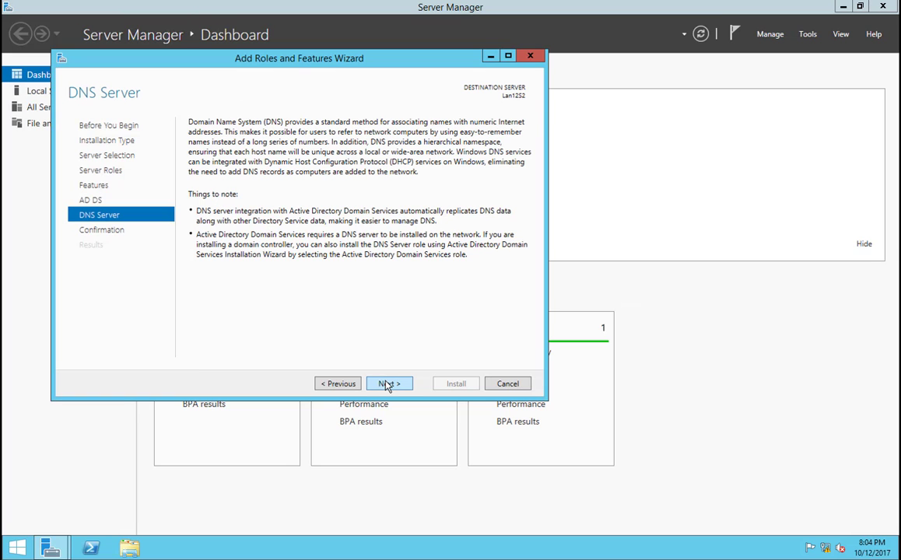
{"action": "left_click", "coordinate": [387, 385]}
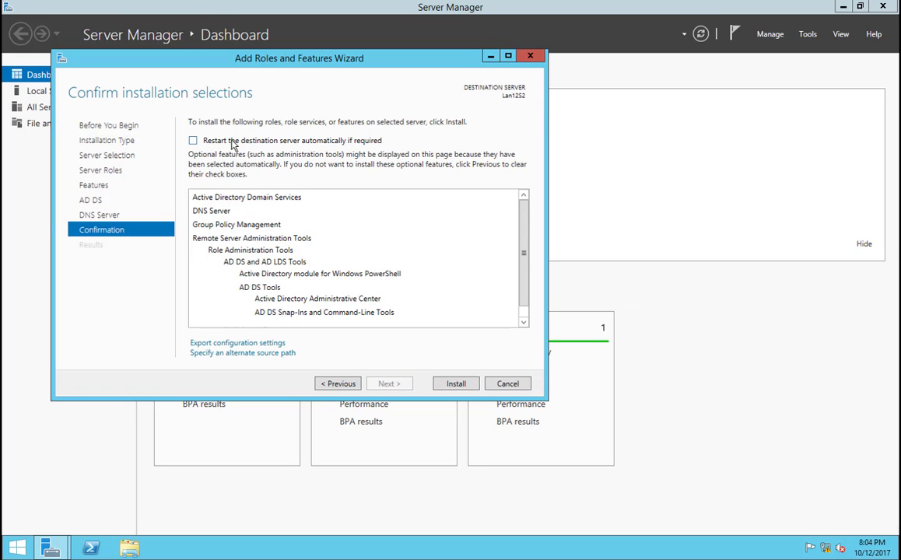
Step: Allow the destination server to restart automatically if required, review the selections, and install the roles
{"action": "left_click", "coordinate": [295, 143]}
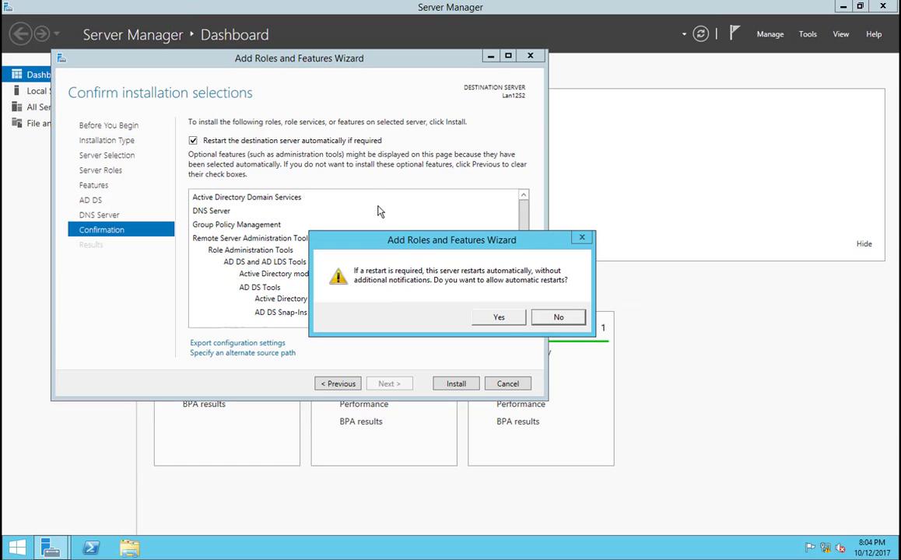
{"action": "left_click", "coordinate": [502, 316]}
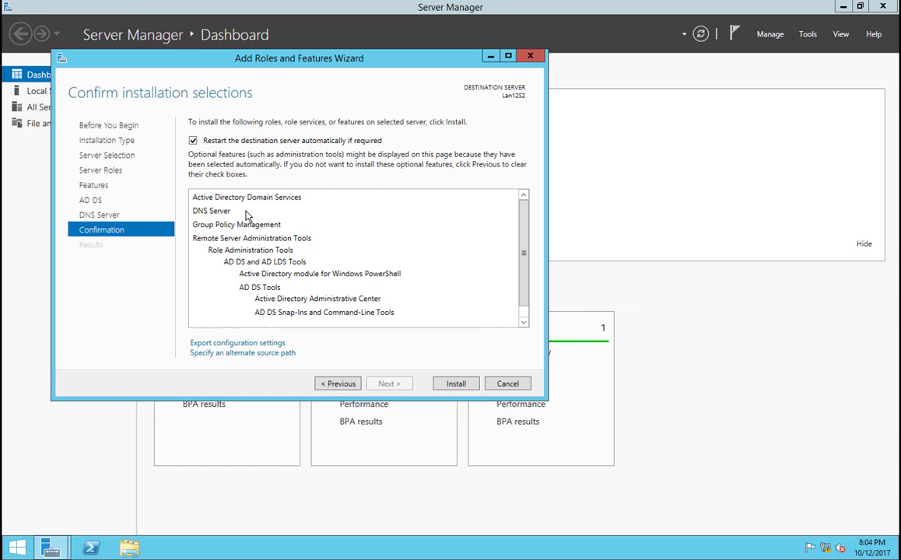
{"action": "scroll", "coordinate": [519, 253], "scroll_direction": "down", "scroll_amount": 2}
{"action": "scroll", "coordinate": [516, 225], "scroll_direction": "up", "scroll_amount": 2}
{"action": "left_click", "coordinate": [242, 344]}
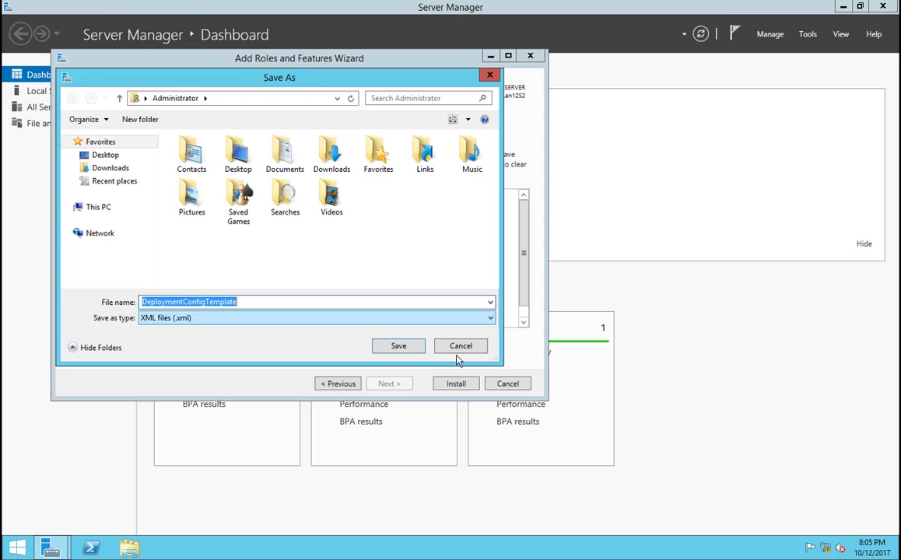
{"action": "left_click", "coordinate": [455, 349]}
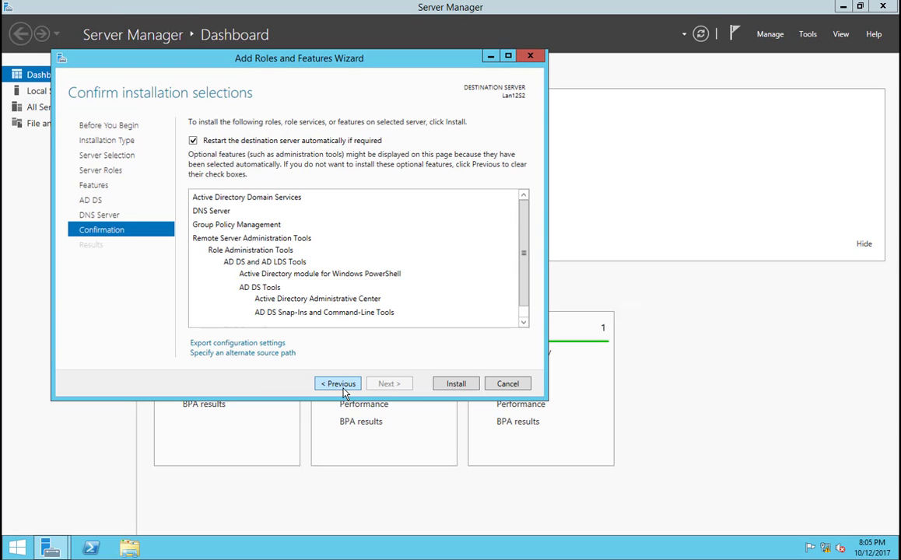
{"action": "left_click", "coordinate": [454, 384]}
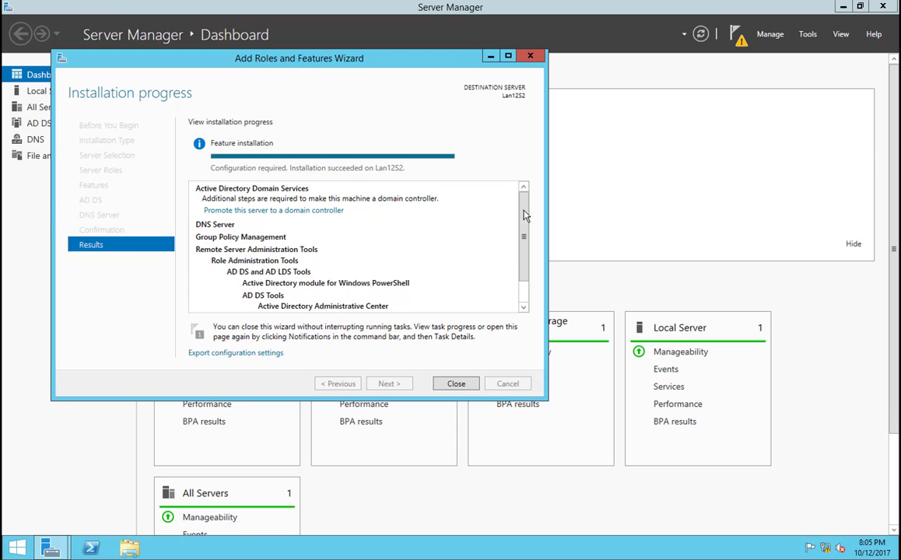
{"action": "left_click_drag", "start_coordinate": [419, 60], "coordinate": [418, 62]}
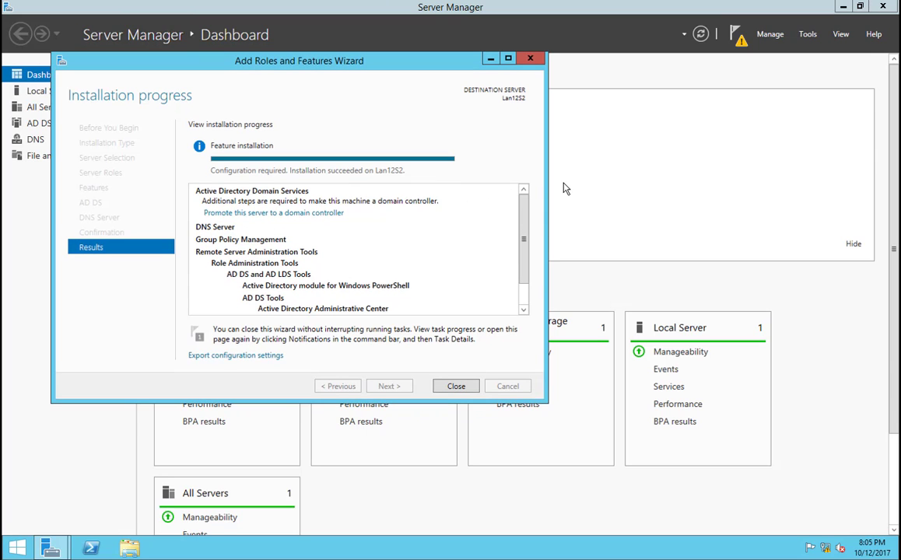
{"action": "left_click", "coordinate": [274, 213]}
{"action": "left_click", "coordinate": [588, 119]}
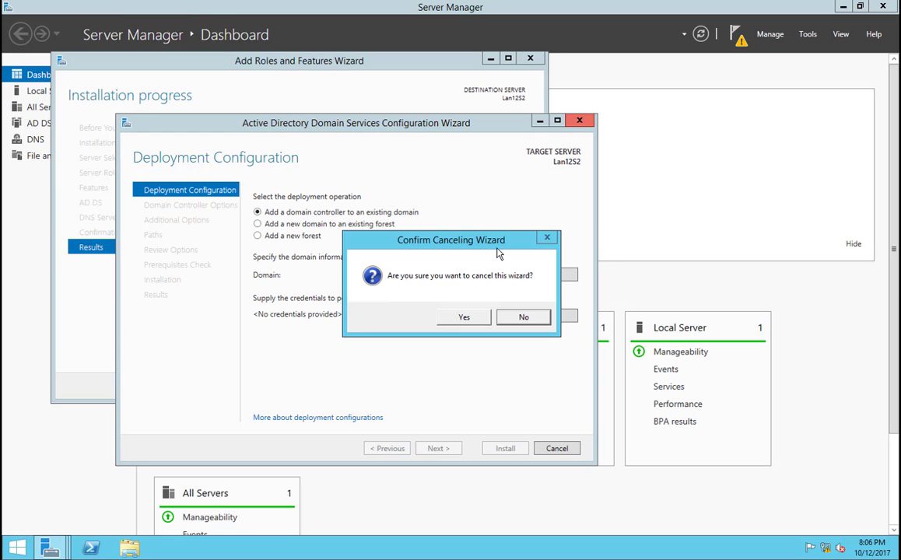
{"action": "left_click", "coordinate": [471, 317]}
Step: Close the Add Roles and Features Wizard's installation results
{"action": "left_click", "coordinate": [456, 387]}
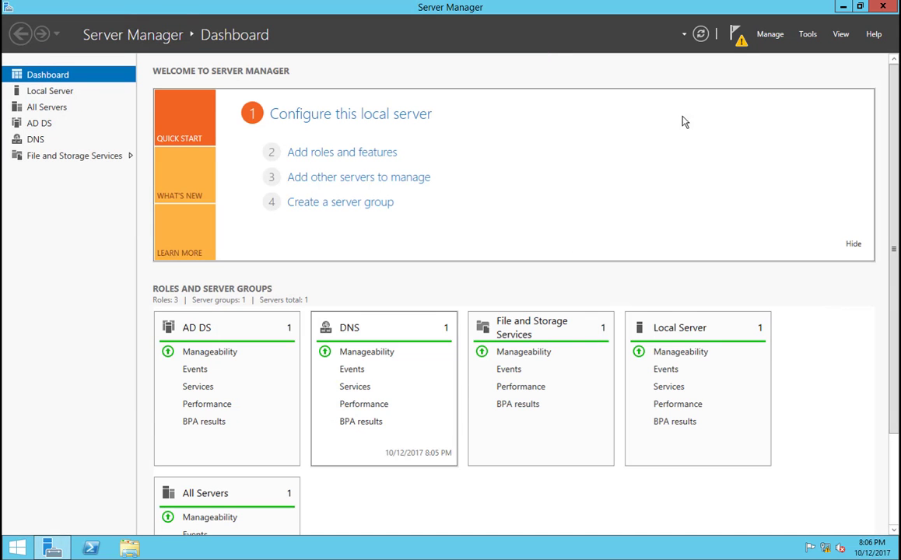
Step: Start promoting this server to a domain controller from the post-deployment configuration notification
{"action": "left_click", "coordinate": [737, 35]}
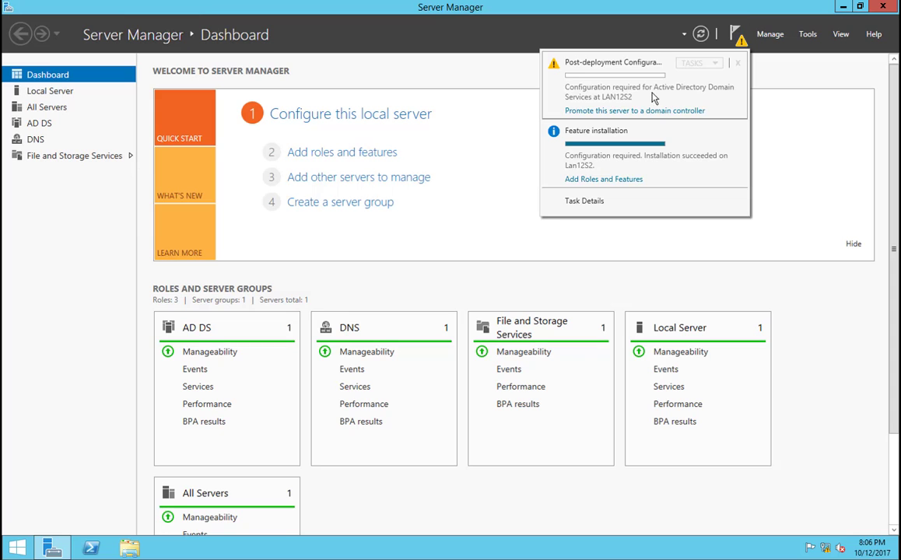
{"action": "left_click", "coordinate": [611, 112]}
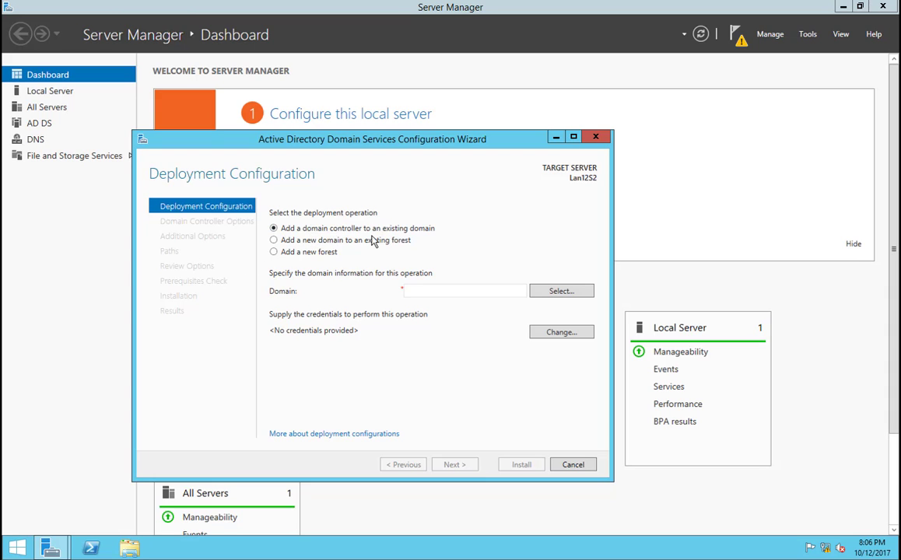
{"action": "left_click", "coordinate": [330, 243]}
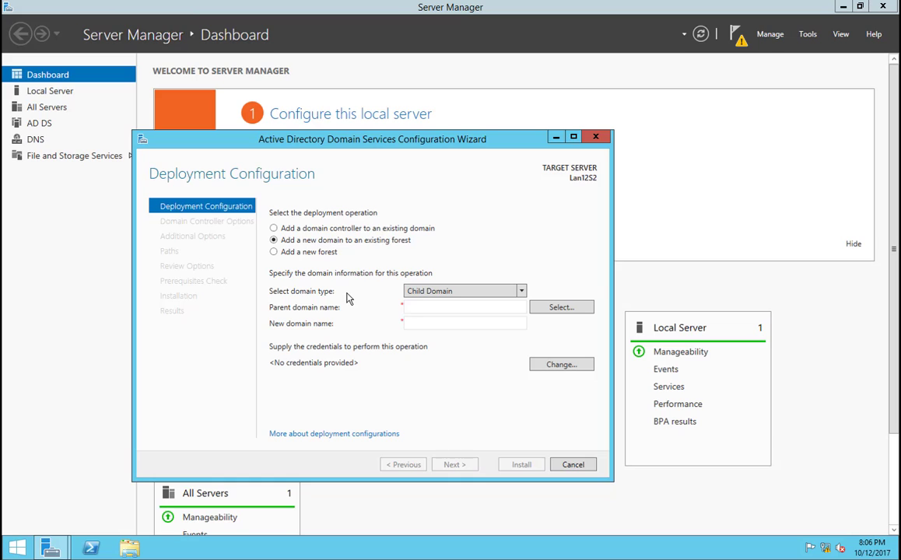
{"action": "left_click", "coordinate": [462, 293]}
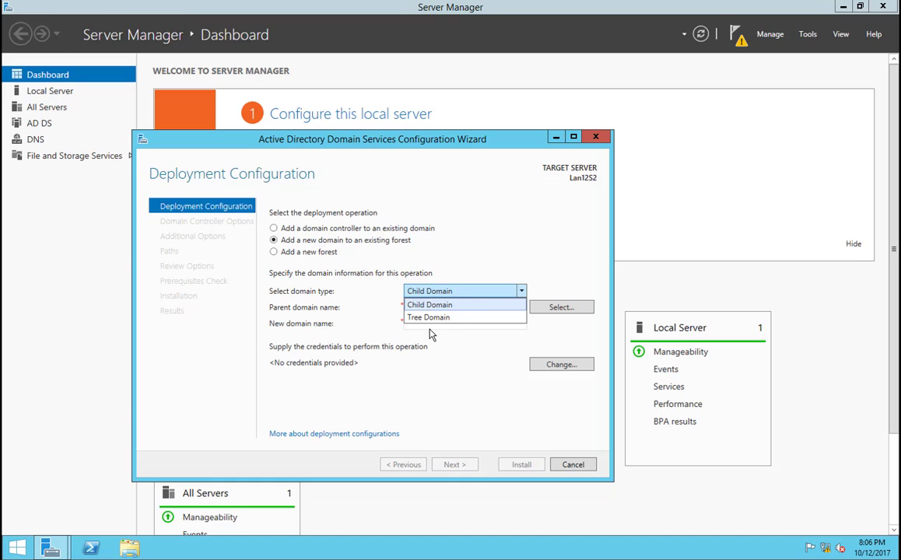
{"action": "left_click", "coordinate": [479, 266]}
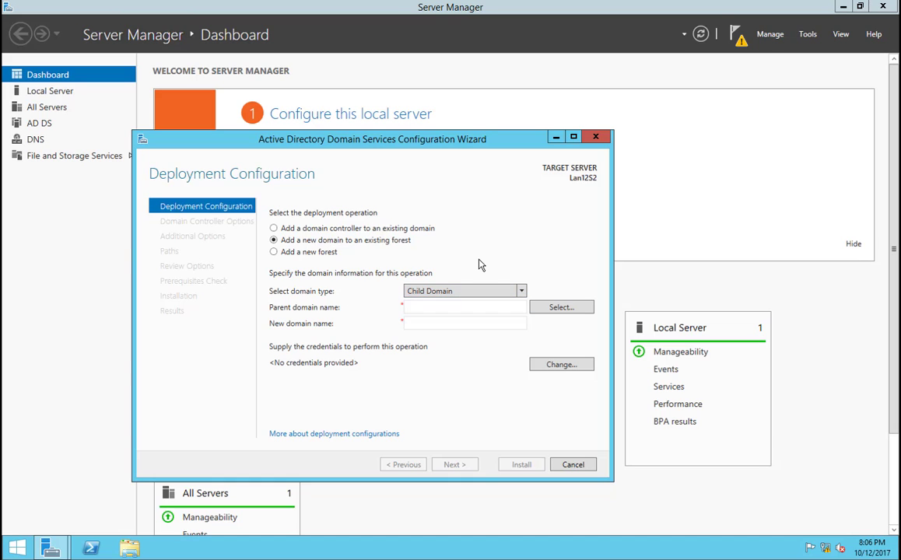
Step: Choose to add a new forest with the root domain name lan12.net and continue to the domain controller options
{"action": "left_click", "coordinate": [276, 255]}
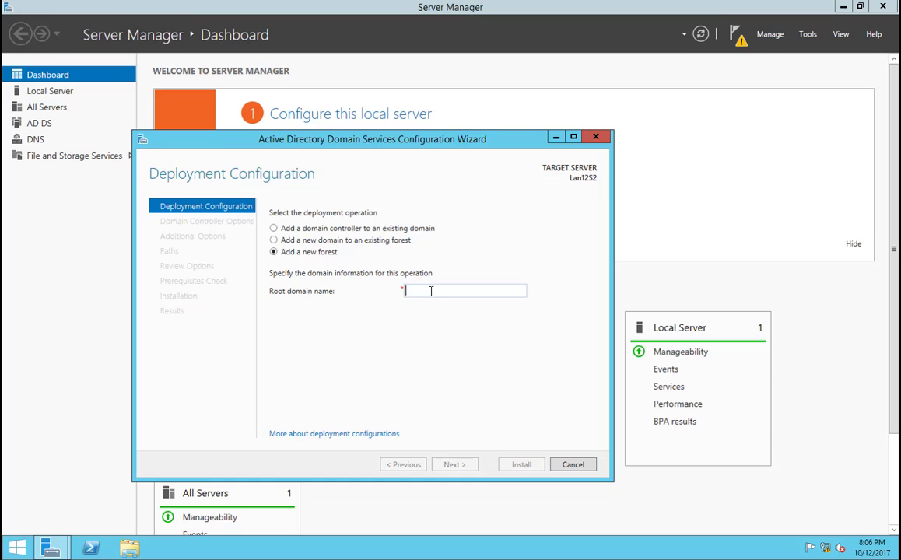
{"action": "type", "text": "lan12.net"}
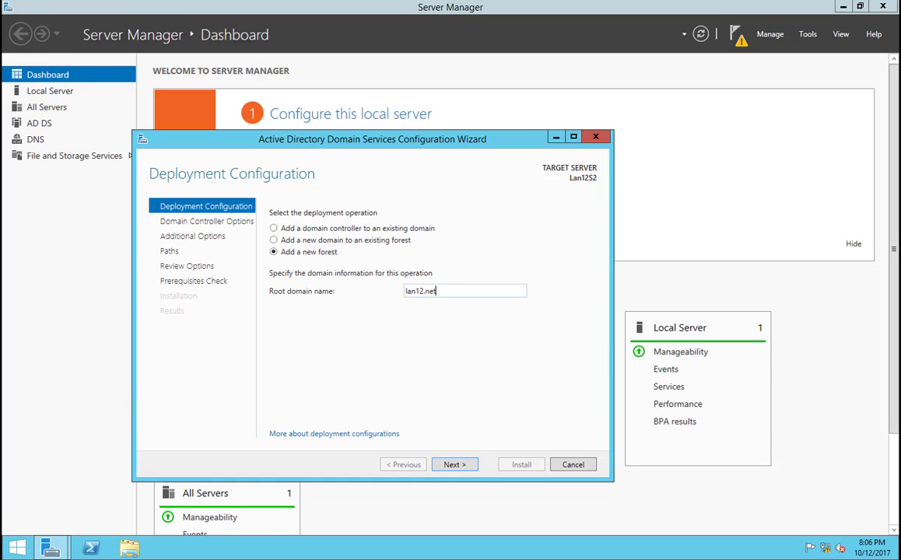
{"action": "left_click", "coordinate": [453, 465]}
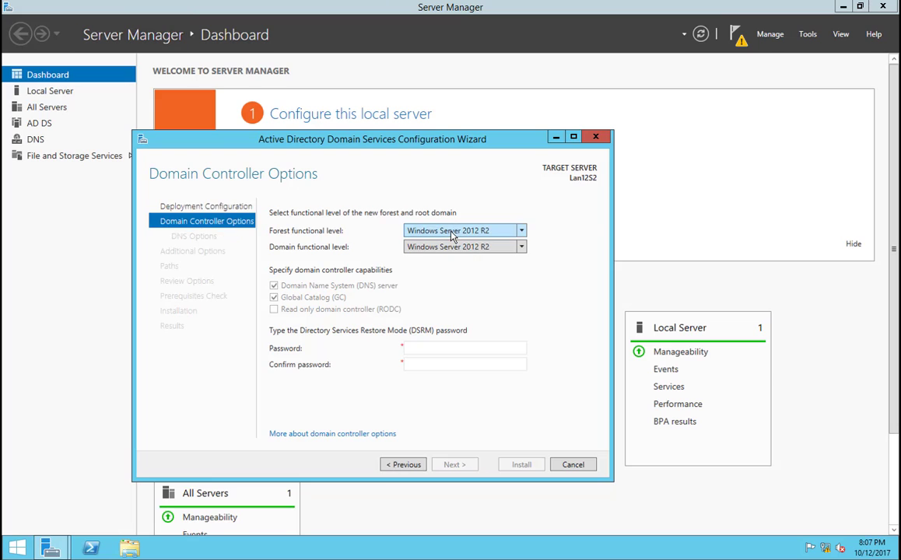
{"action": "left_click", "coordinate": [521, 231]}
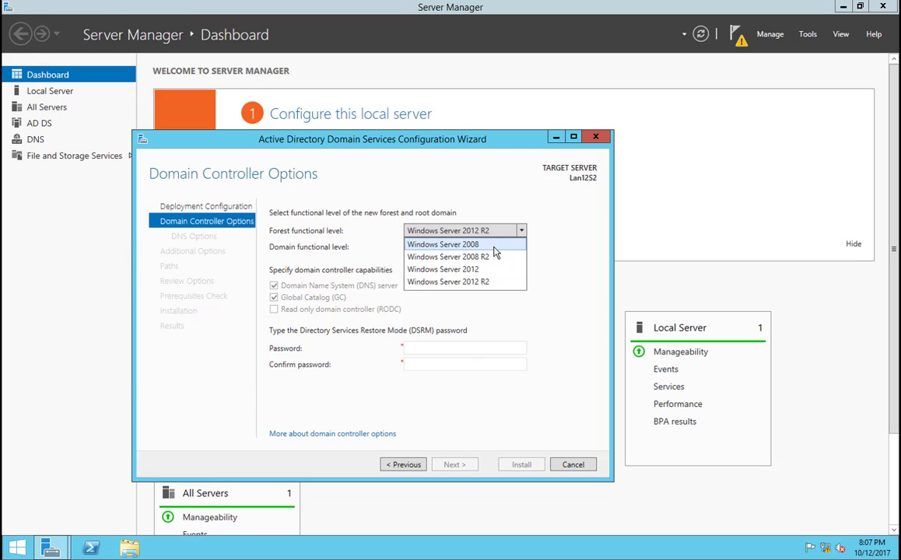
{"action": "left_click", "coordinate": [542, 239]}
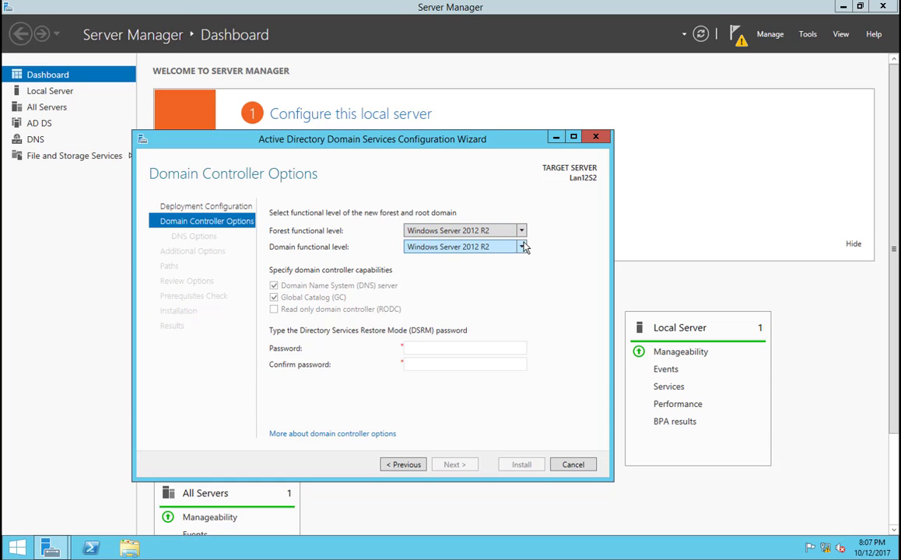
{"action": "left_click", "coordinate": [523, 247]}
{"action": "left_click", "coordinate": [523, 247]}
{"action": "left_click", "coordinate": [498, 231]}
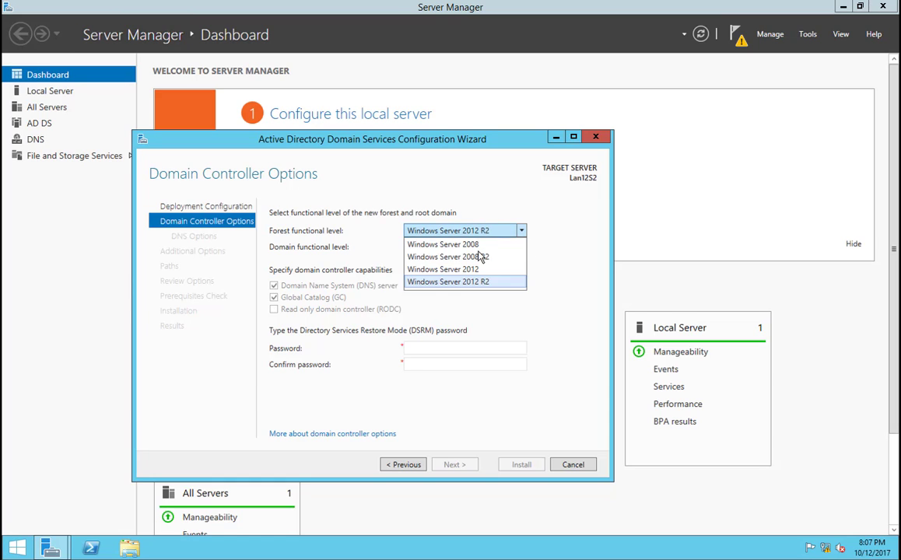
{"action": "left_click", "coordinate": [467, 242]}
{"action": "left_click", "coordinate": [479, 249]}
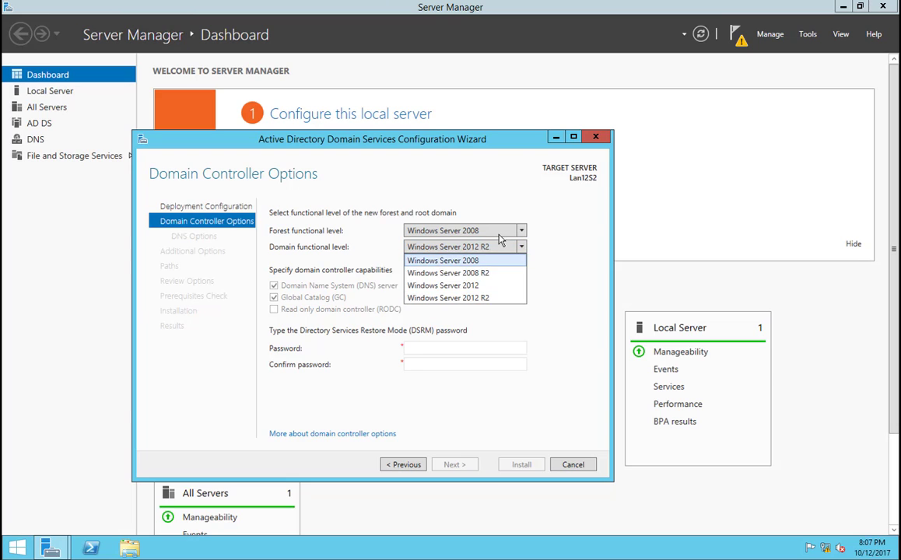
{"action": "left_click", "coordinate": [502, 233]}
{"action": "left_click", "coordinate": [500, 237]}
{"action": "left_click", "coordinate": [486, 280]}
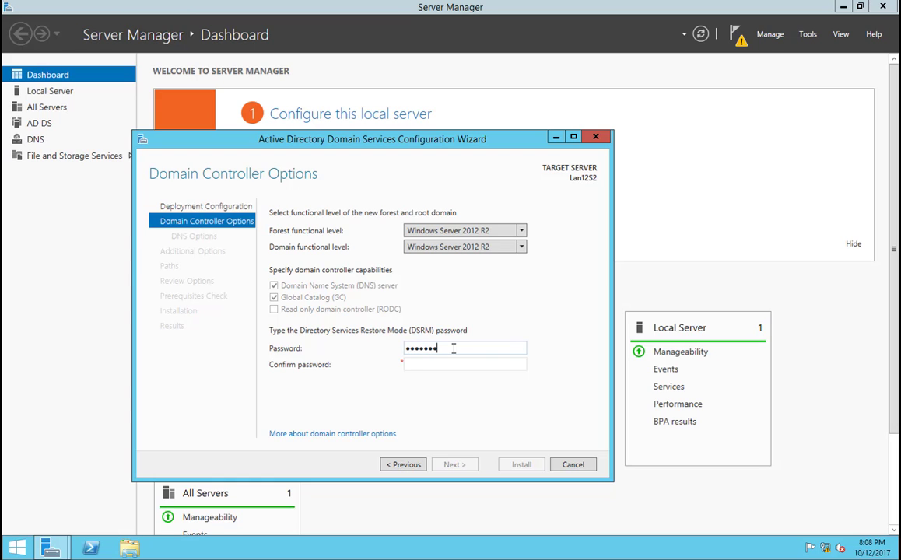
Step: Enter and confirm the Directory Services Restore Mode (DSRM) password, and continue to the DNS options
{"action": "key", "text": "Tab"}
{"action": "type", "text": "•••••••"}
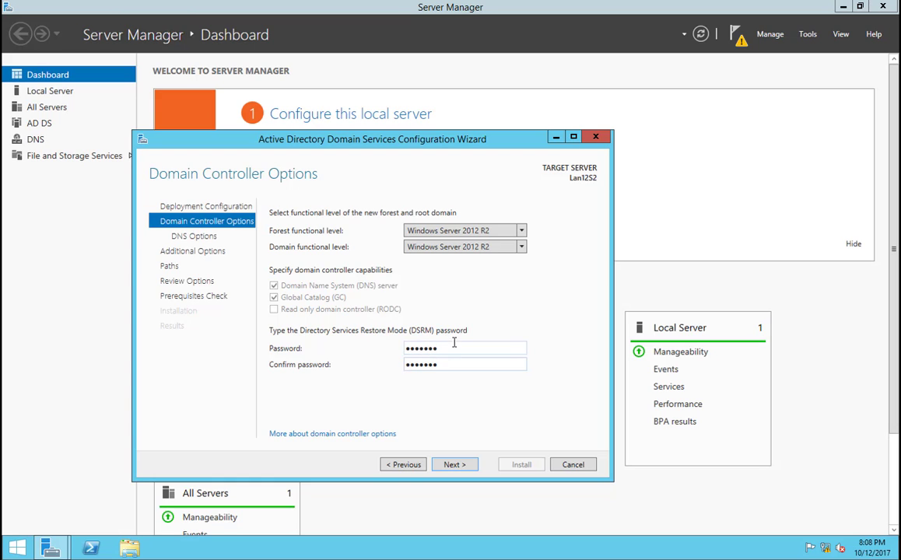
{"action": "left_click", "coordinate": [449, 469]}
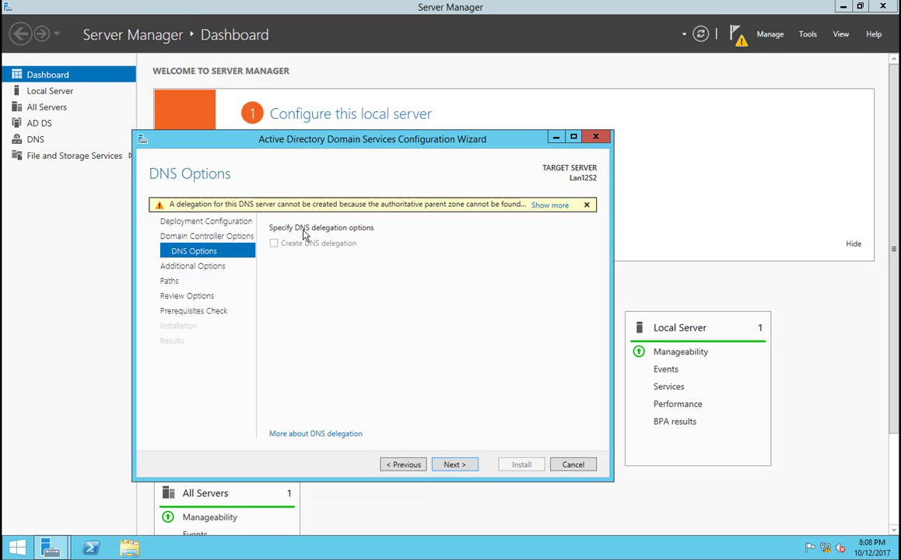
Step: Continue without DNS delegation, keeping the NetBIOS domain name LAN12 and the default database, log files and SYSVOL folders
{"action": "left_click", "coordinate": [467, 465]}
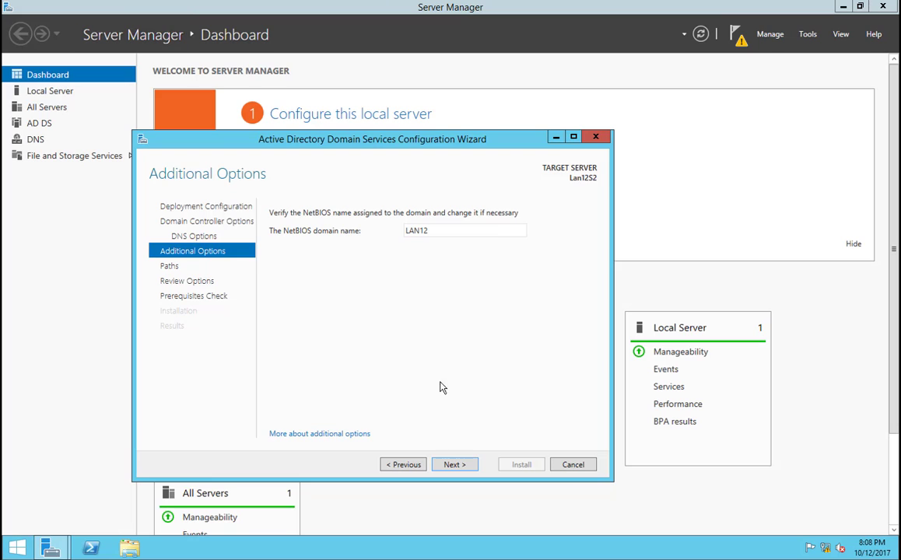
{"action": "left_click", "coordinate": [453, 466]}
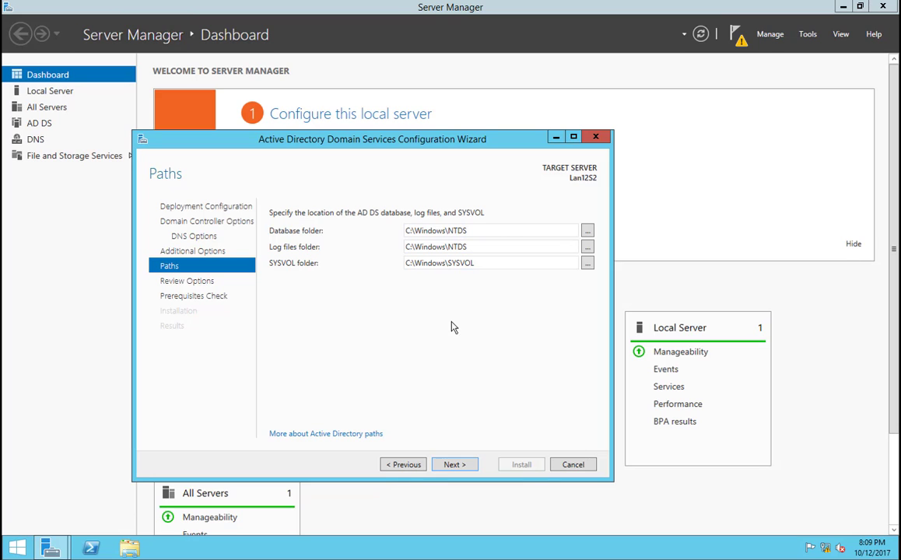
{"action": "left_click", "coordinate": [452, 465]}
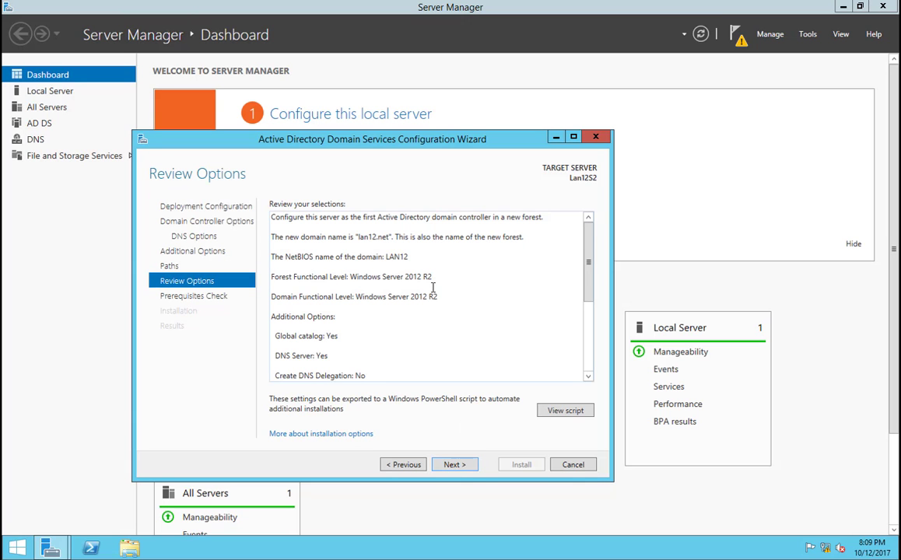
Step: Review the selected deployment options and view the generated PowerShell script for the AD DS deployment
{"action": "scroll", "coordinate": [434, 290], "scroll_direction": "down", "scroll_amount": 5}
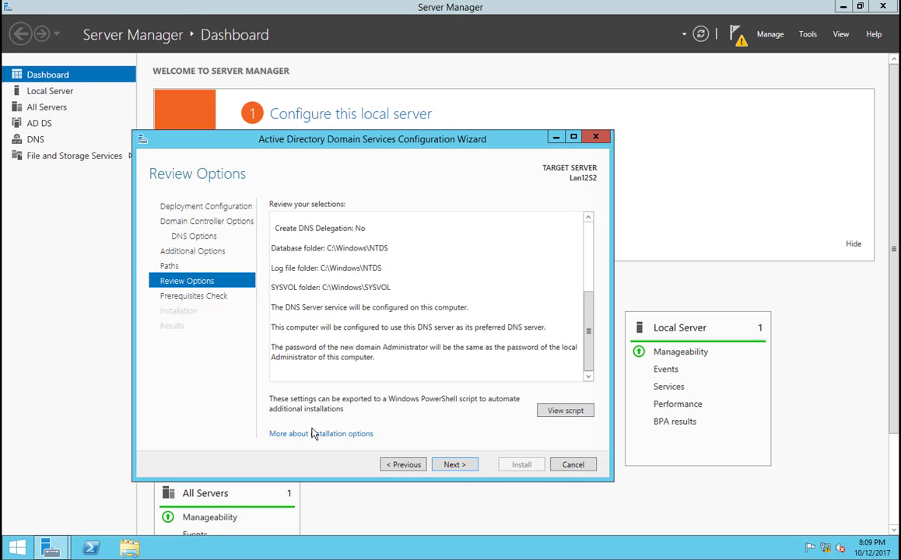
{"action": "left_click", "coordinate": [564, 413]}
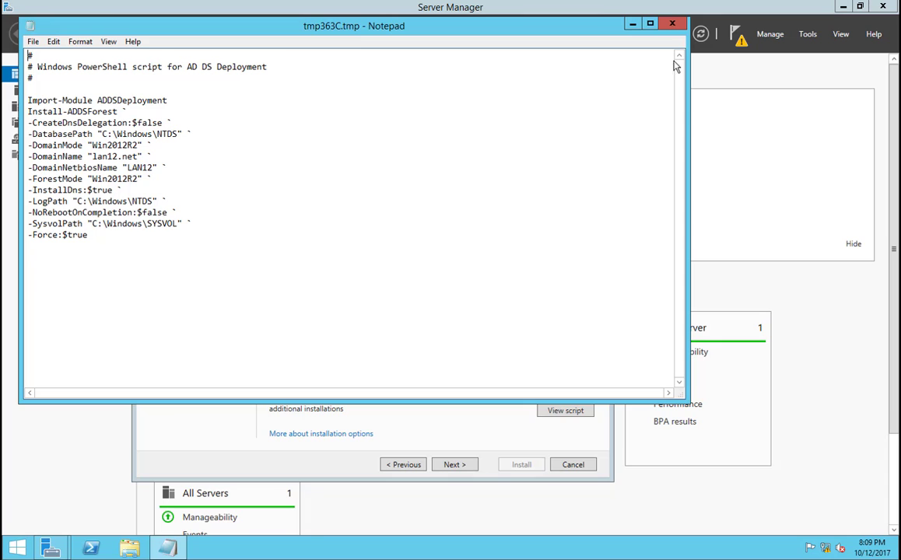
{"action": "left_click", "coordinate": [672, 24]}
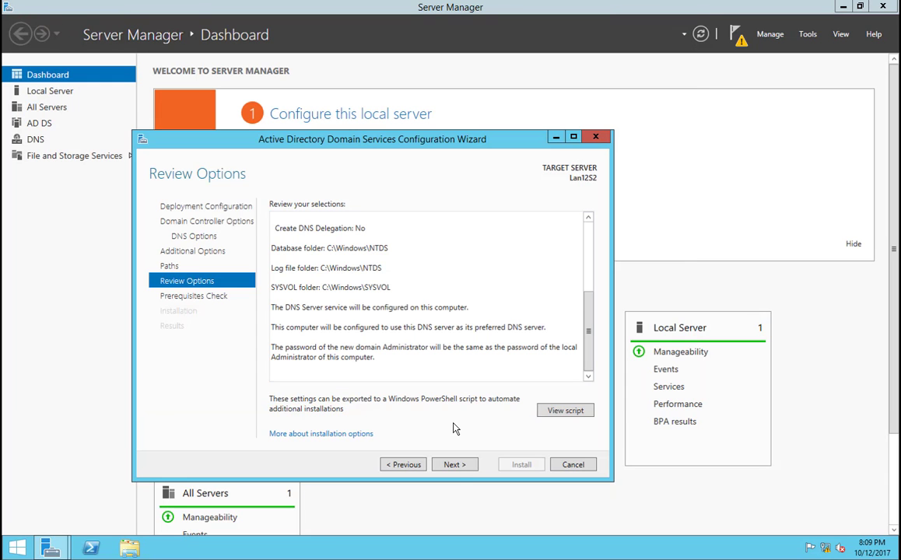
Step: Run the prerequisites check, review its results, and install Active Directory Domain Services
{"action": "left_click", "coordinate": [455, 466]}
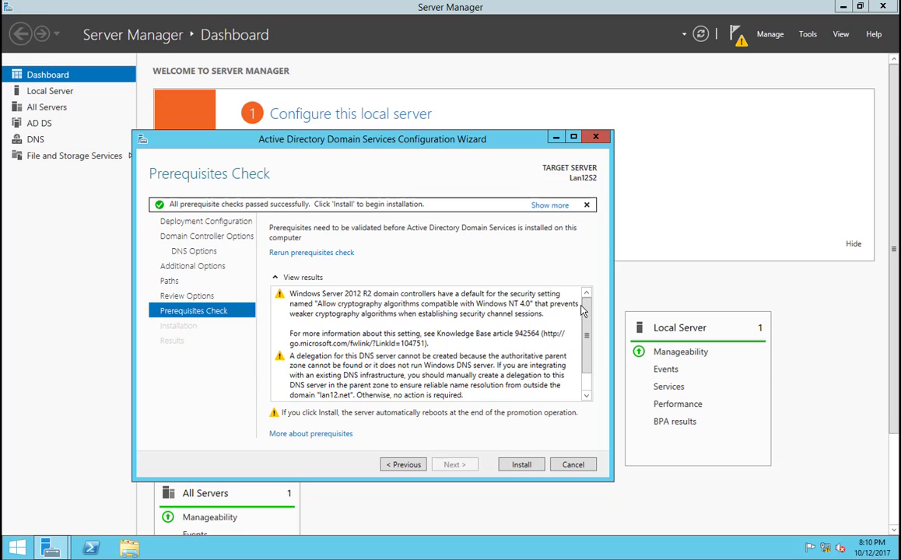
{"action": "left_click_drag", "start_coordinate": [585, 308], "coordinate": [575, 332]}
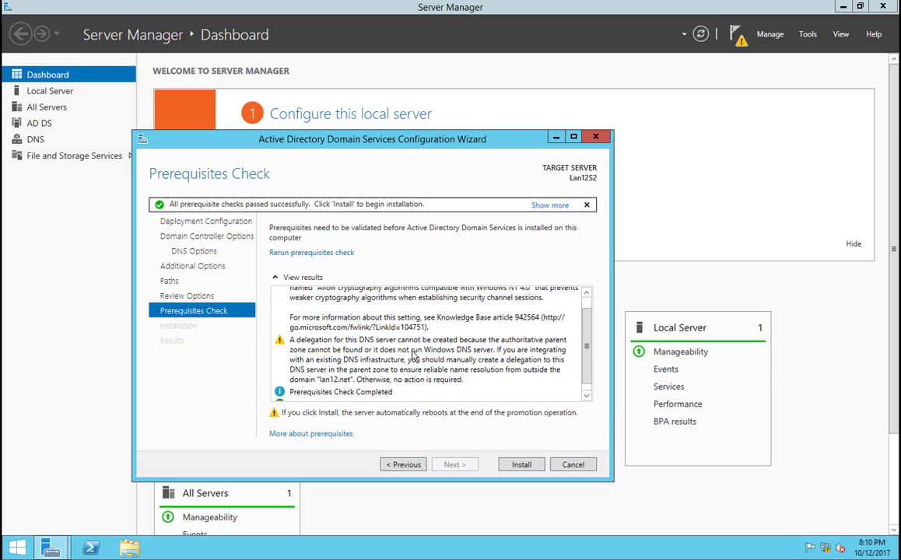
{"action": "scroll", "coordinate": [587, 343], "scroll_direction": "down", "scroll_amount": 1}
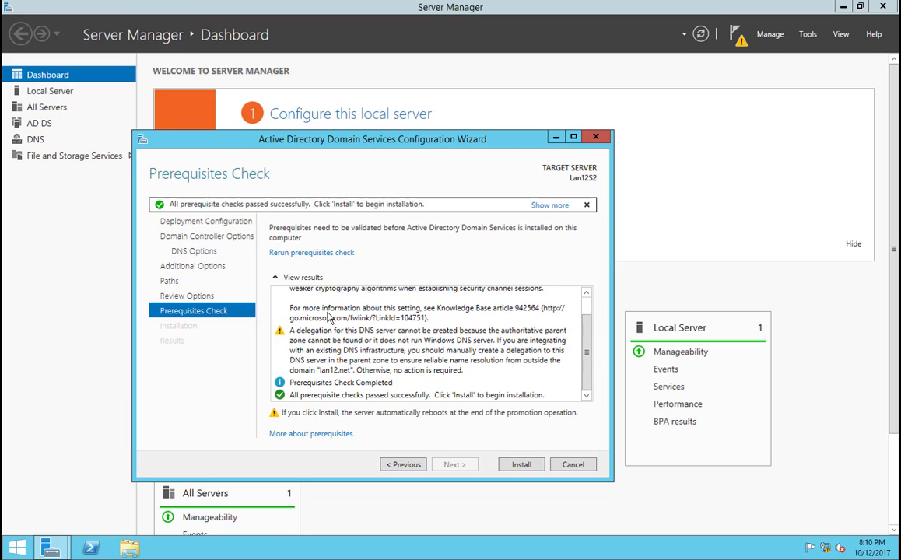
{"action": "scroll", "coordinate": [341, 342], "scroll_direction": "up", "scroll_amount": 1}
{"action": "scroll", "coordinate": [342, 336], "scroll_direction": "down", "scroll_amount": 1}
{"action": "left_click", "coordinate": [520, 465]}
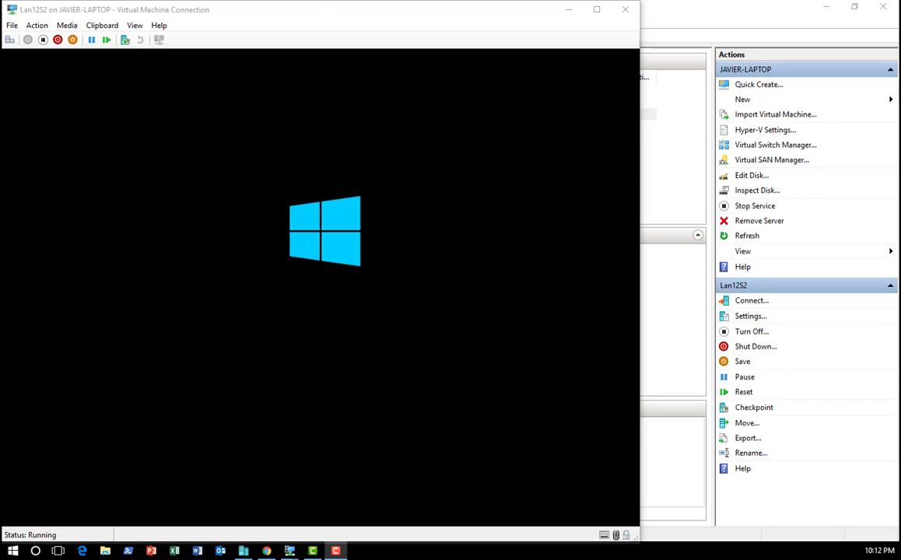
Step: Sign in to the restarted Lan12S2 server as LAN12\Administrator with the account password
{"action": "left_click_drag", "start_coordinate": [307, 4], "coordinate": [347, 13]}
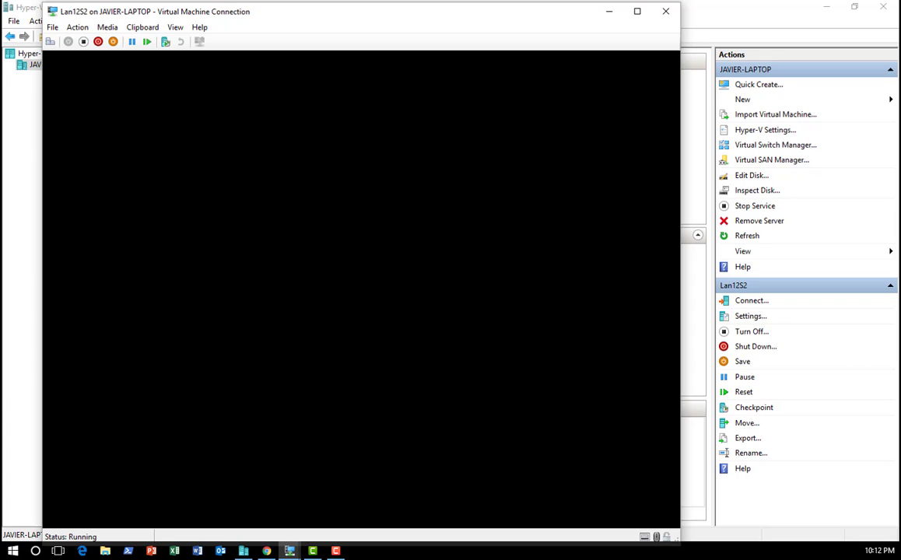
{"action": "mouse_move", "coordinate": [290, 551]}
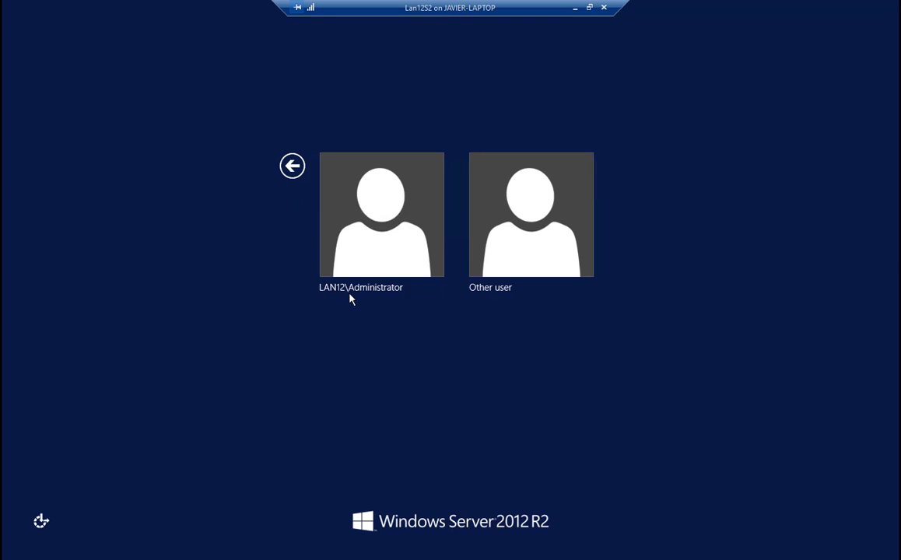
{"action": "left_click", "coordinate": [387, 245]}
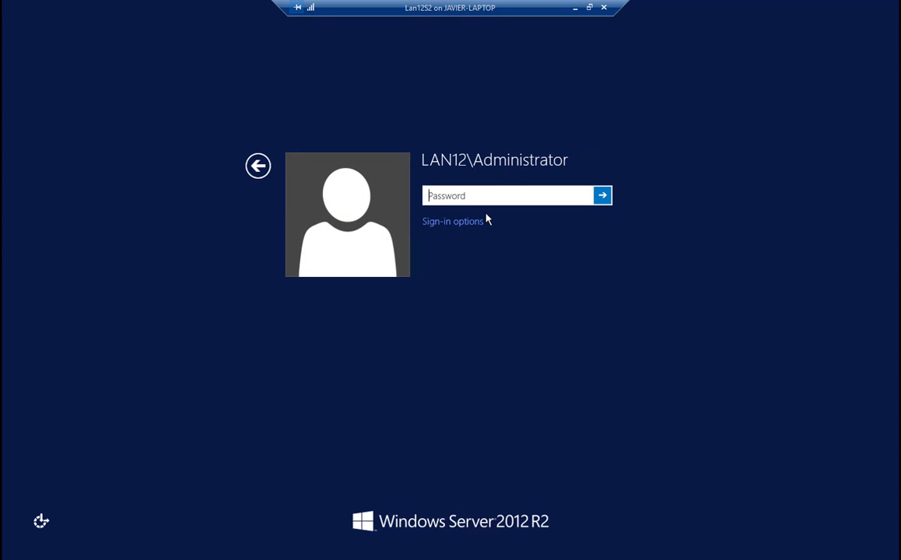
{"action": "type", "text": "Pa$$w0rd"}
{"action": "key", "text": "Return"}
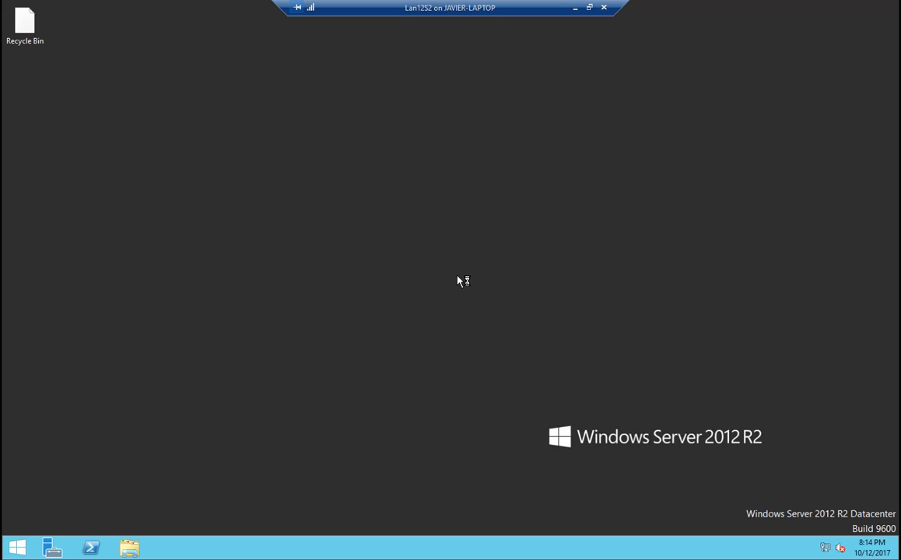
{"action": "left_click", "coordinate": [645, 271]}
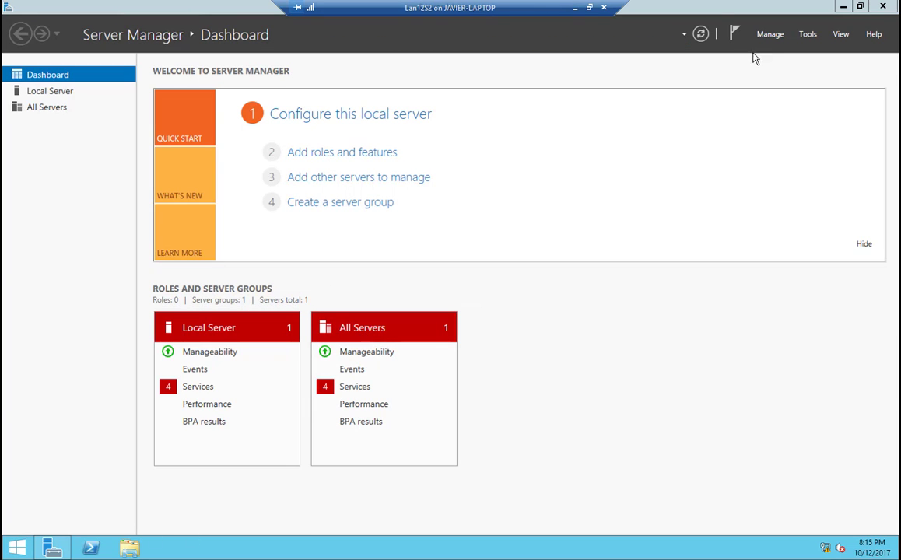
Step: Open the Active Directory Administrative Center, as well as Active Directory Users and Computers
{"action": "left_click", "coordinate": [808, 35]}
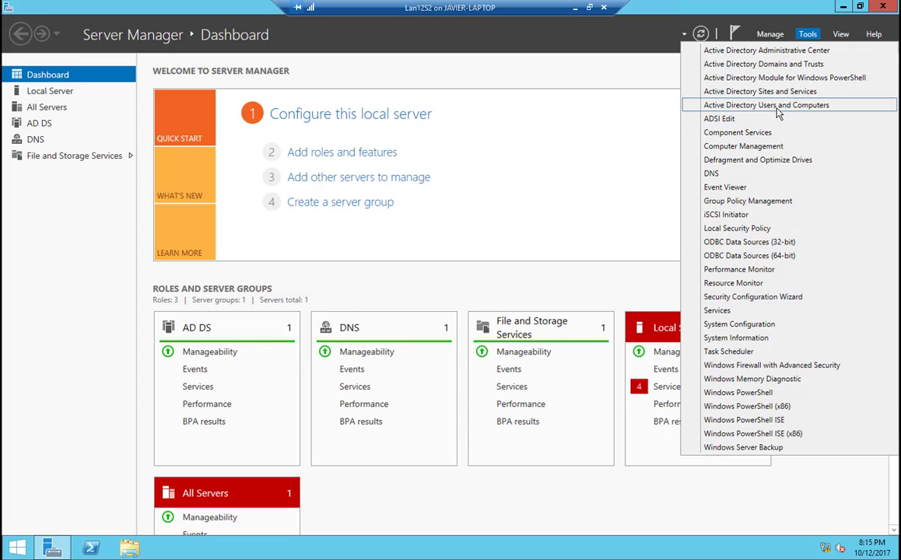
{"action": "left_click", "coordinate": [797, 52]}
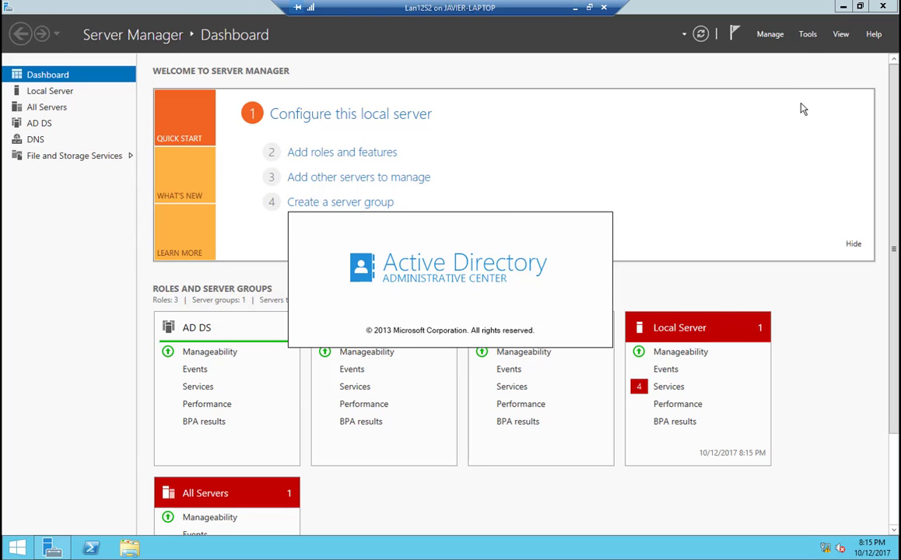
{"action": "left_click", "coordinate": [807, 34]}
{"action": "left_click", "coordinate": [759, 111]}
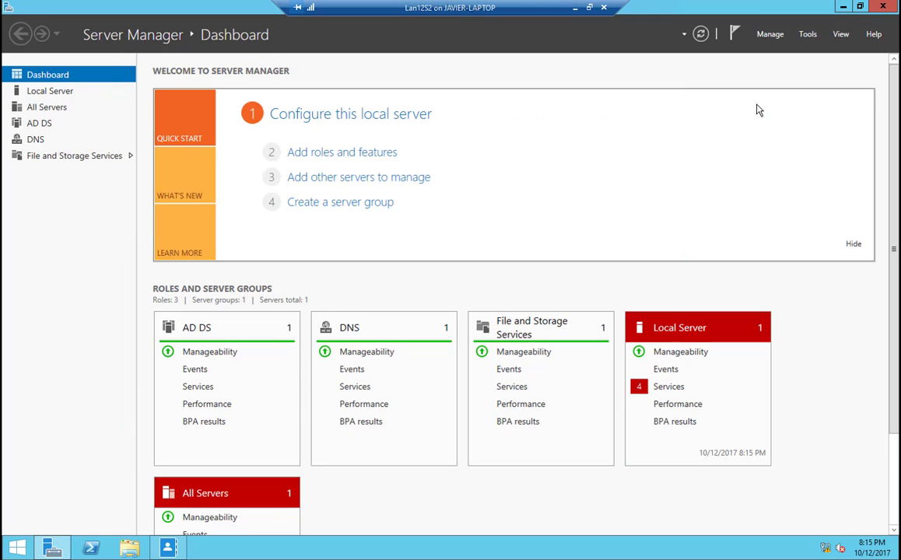
{"action": "left_click", "coordinate": [807, 34]}
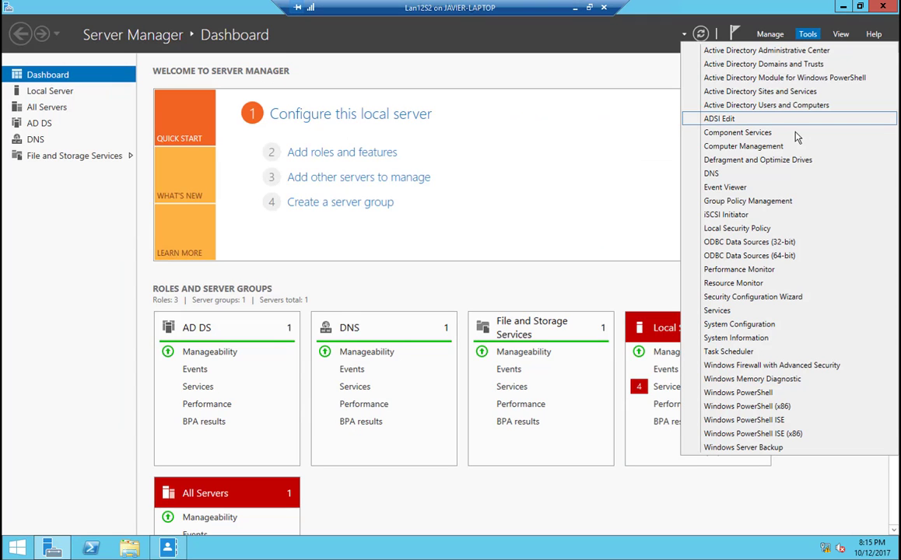
{"action": "left_click", "coordinate": [775, 106]}
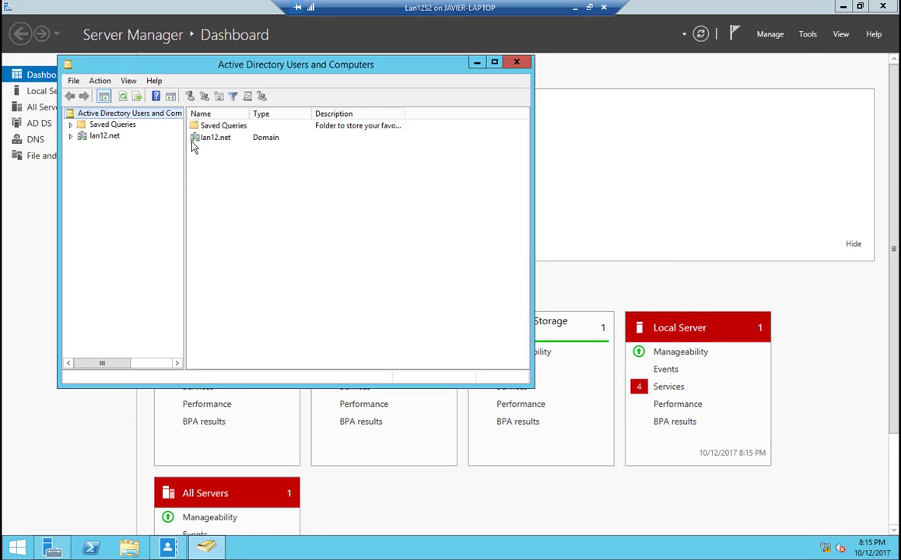
Step: Examine the lan12.net domain's containers, including Users, Computers and Domain Controllers
{"action": "double_click", "coordinate": [195, 140]}
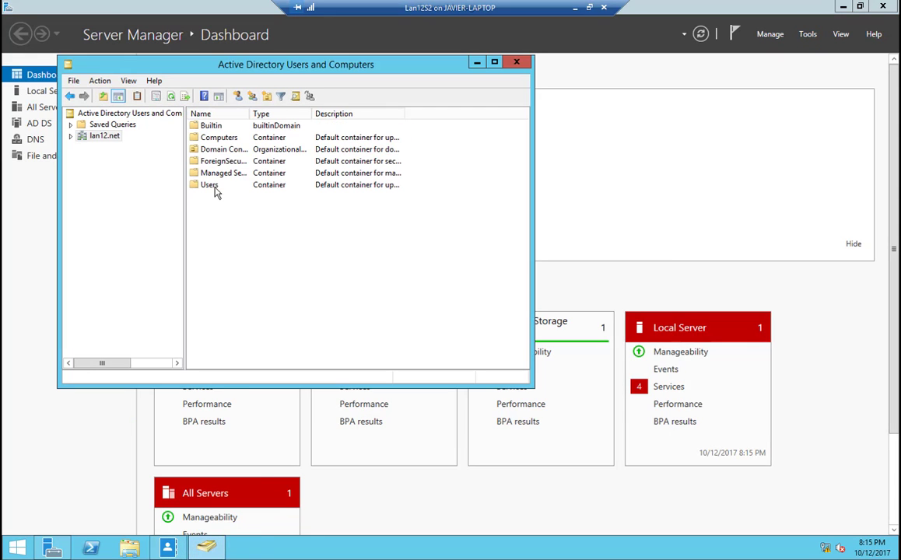
{"action": "left_click", "coordinate": [70, 135]}
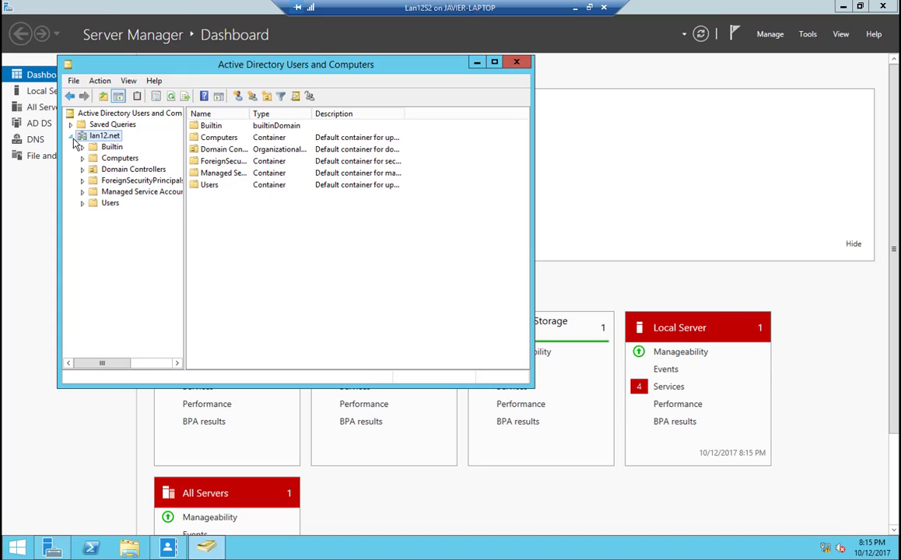
{"action": "double_click", "coordinate": [208, 187]}
{"action": "left_click", "coordinate": [243, 220]}
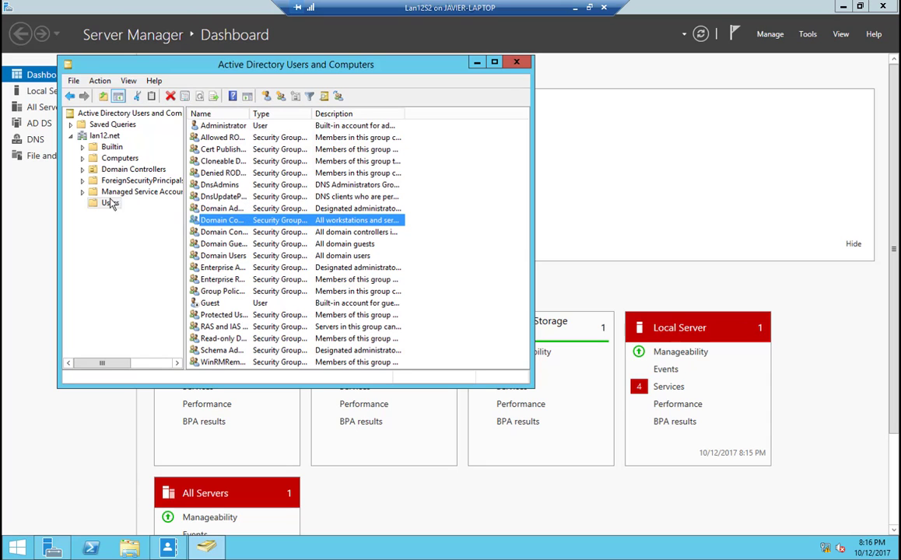
{"action": "left_click", "coordinate": [101, 158]}
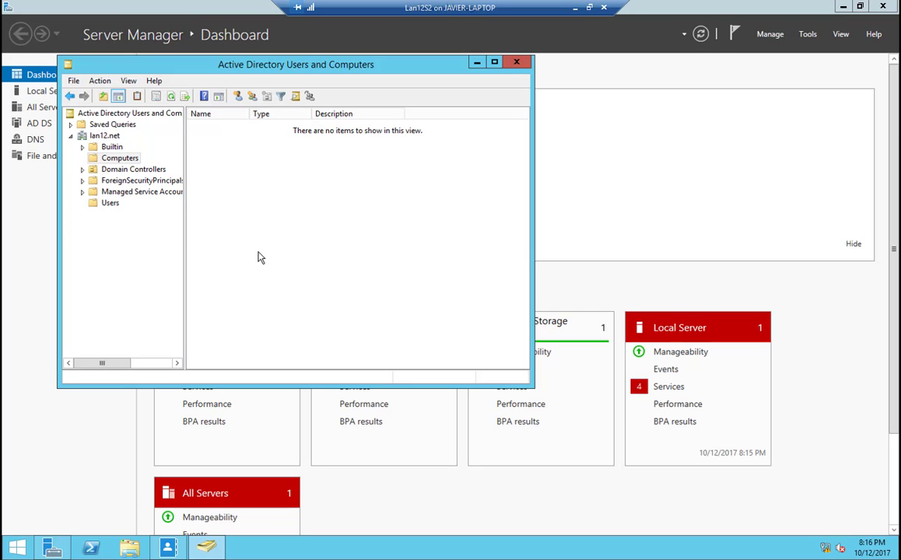
{"action": "left_click", "coordinate": [146, 170]}
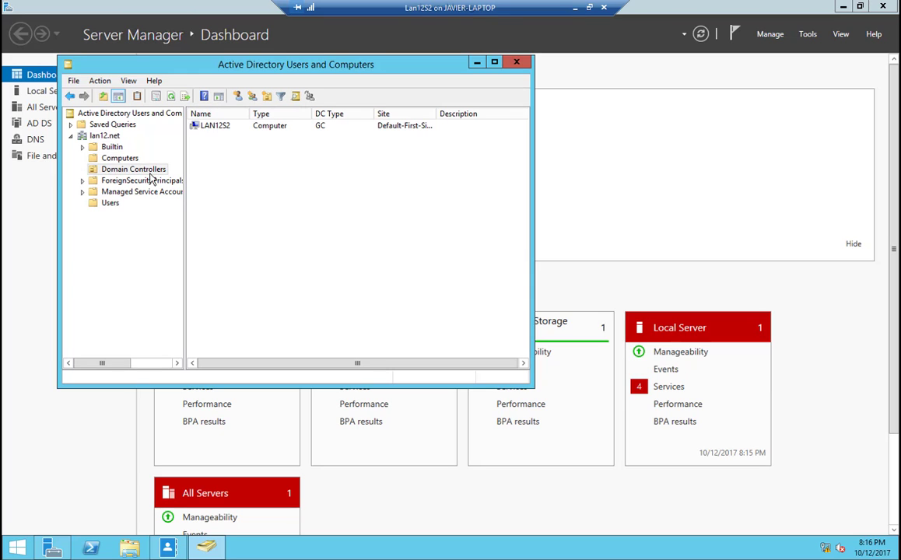
{"action": "left_click", "coordinate": [214, 127]}
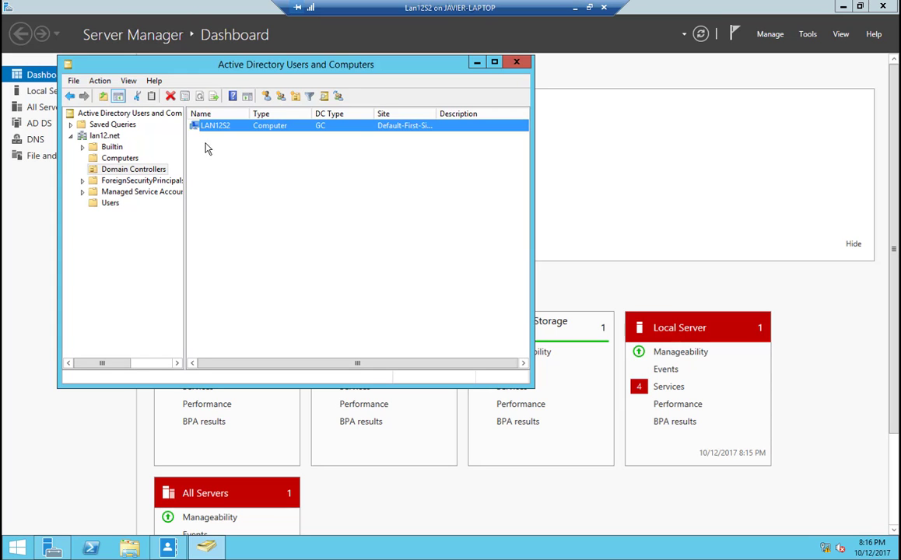
{"action": "left_click", "coordinate": [121, 203]}
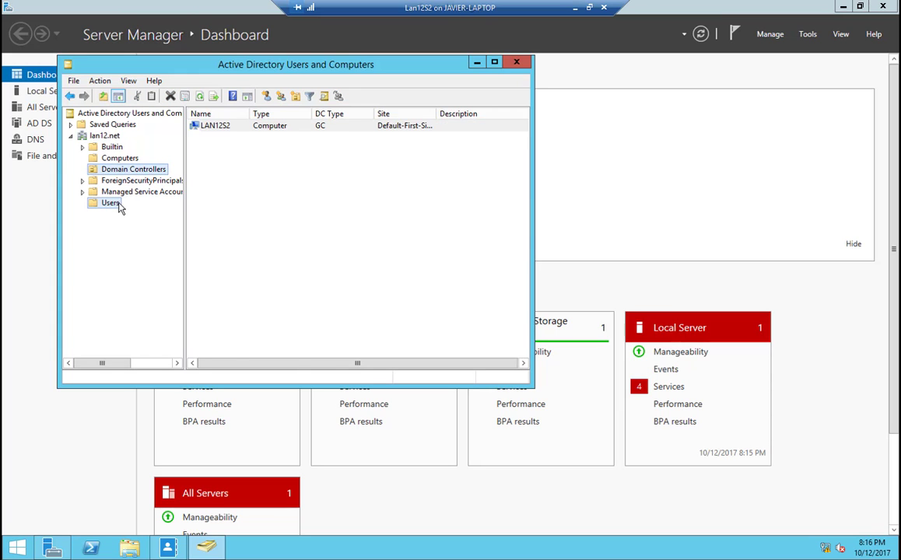
Step: Create an organizational unit named User_Accounts in the lan12.net domain, protected from accidental deletion
{"action": "left_click", "coordinate": [97, 134]}
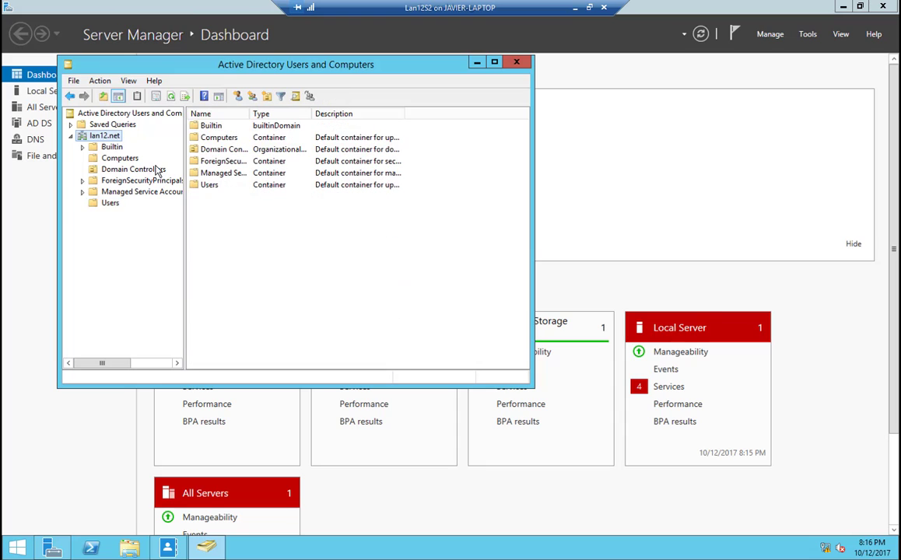
{"action": "left_click", "coordinate": [268, 99]}
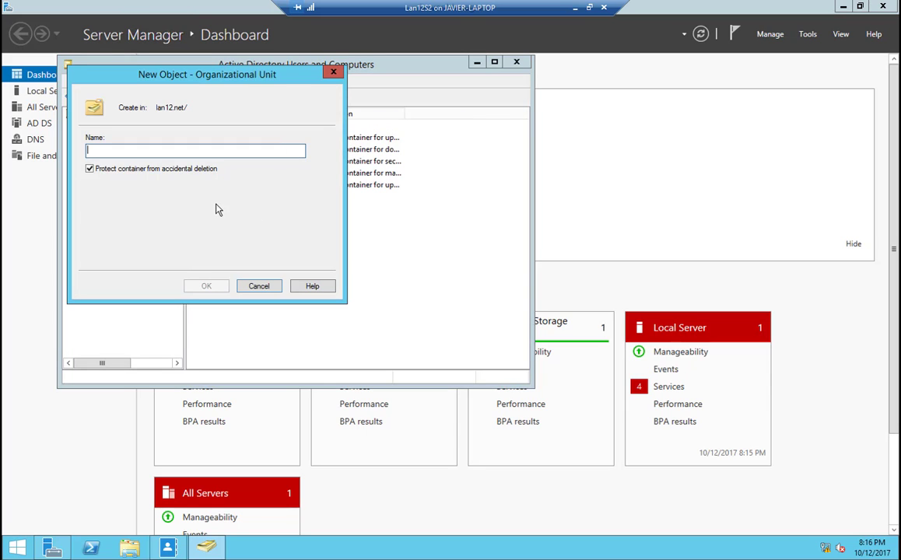
{"action": "type", "text": "US"}
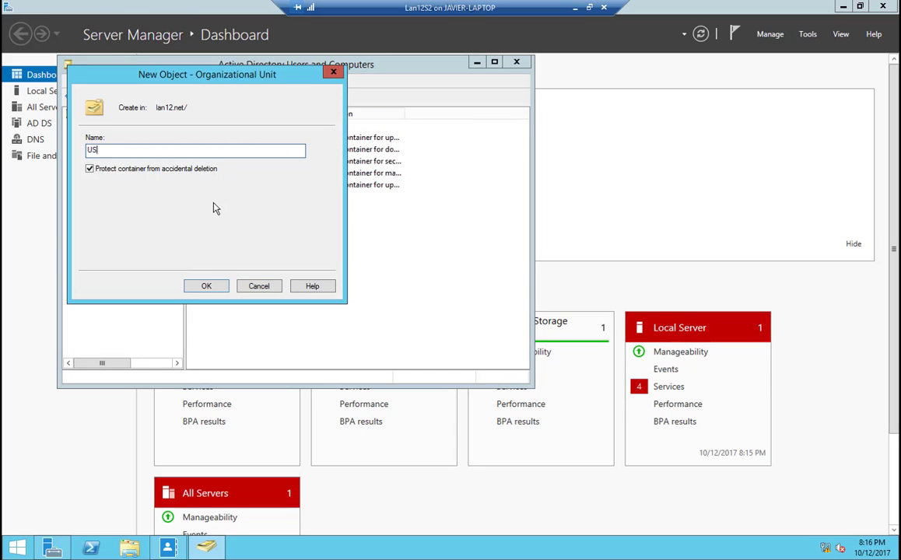
{"action": "type", "text": "ers"}
{"action": "key", "text": "BackSpace"}
{"action": "key", "text": "BackSpace"}
{"action": "key", "text": "BackSpace"}
{"action": "key", "text": "BackSpace"}
{"action": "type", "text": "ser_ACC"}
{"action": "key", "text": "BackSpace"}
{"action": "key", "text": "BackSpace"}
{"action": "type", "text": "ccounts"}
{"action": "left_click", "coordinate": [215, 287]}
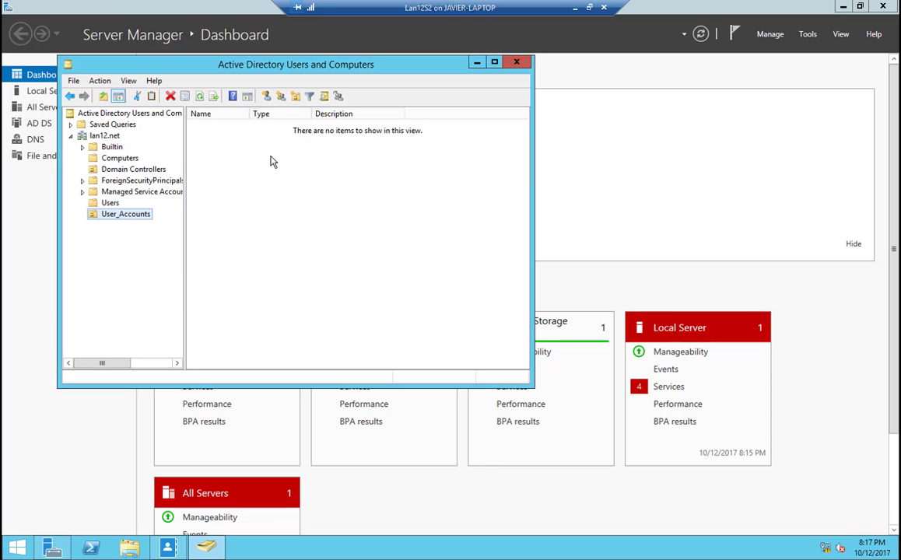
{"action": "left_click", "coordinate": [266, 97]}
{"action": "key", "text": "Escape"}
{"action": "right_click", "coordinate": [269, 217]}
{"action": "mouse_move", "coordinate": [338, 269]}
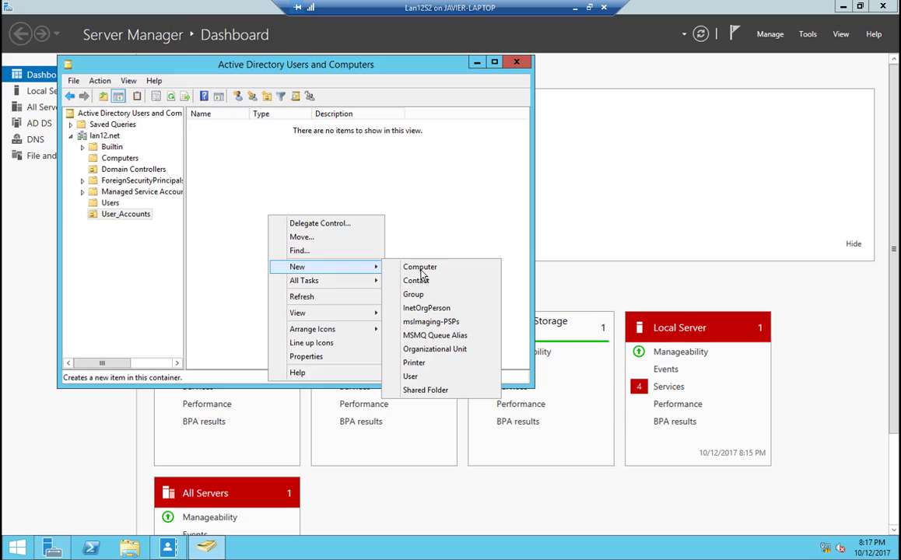
{"action": "left_click", "coordinate": [413, 376]}
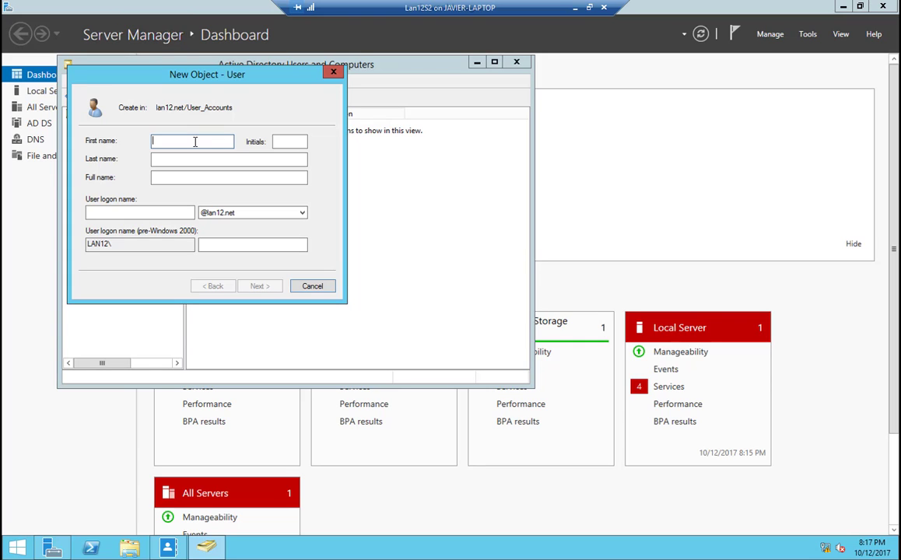
{"action": "type", "text": "test"}
{"action": "key", "text": "Tab"}
{"action": "key", "text": "Tab"}
{"action": "key", "text": "Tab"}
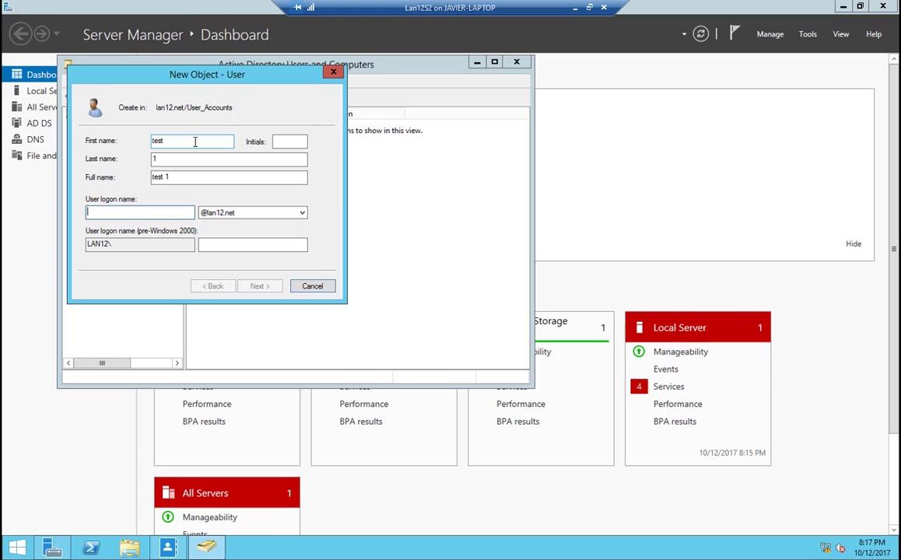
{"action": "type", "text": "test1"}
{"action": "key", "text": "Tab"}
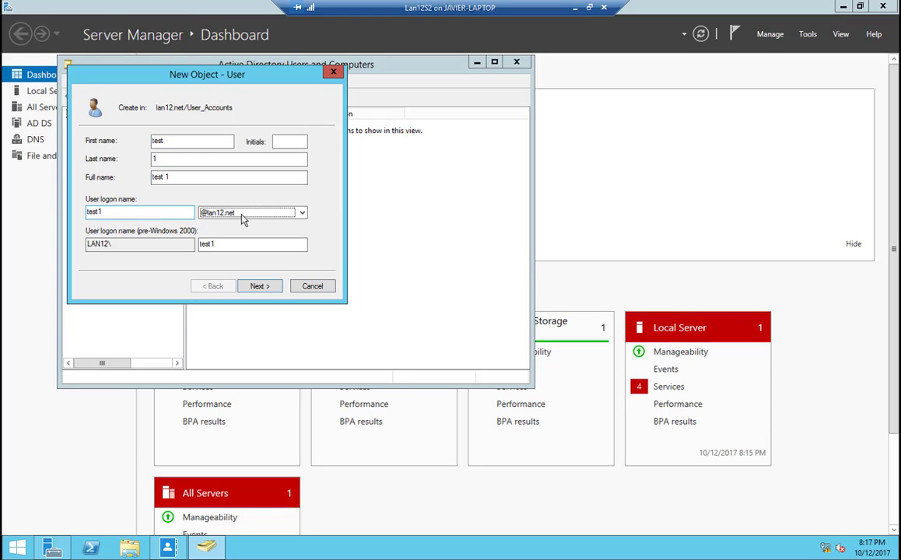
{"action": "left_click", "coordinate": [260, 286]}
Step: Enter and confirm the new user's password, turn off the change at next logon, set it to never expire, and finish creating the account
{"action": "left_click", "coordinate": [184, 181]}
{"action": "left_click", "coordinate": [184, 145]}
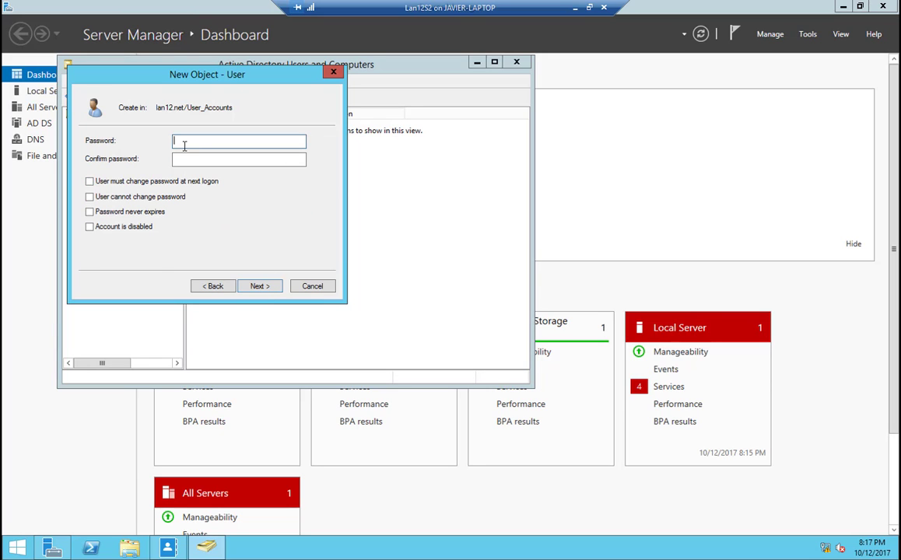
{"action": "type", "text": "••••••••"}
{"action": "key", "text": "Tab"}
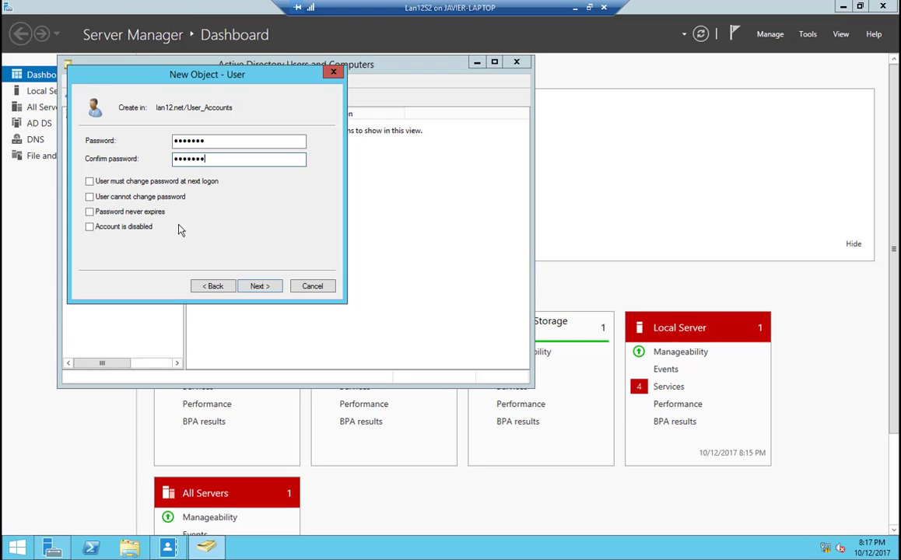
{"action": "left_click", "coordinate": [139, 212]}
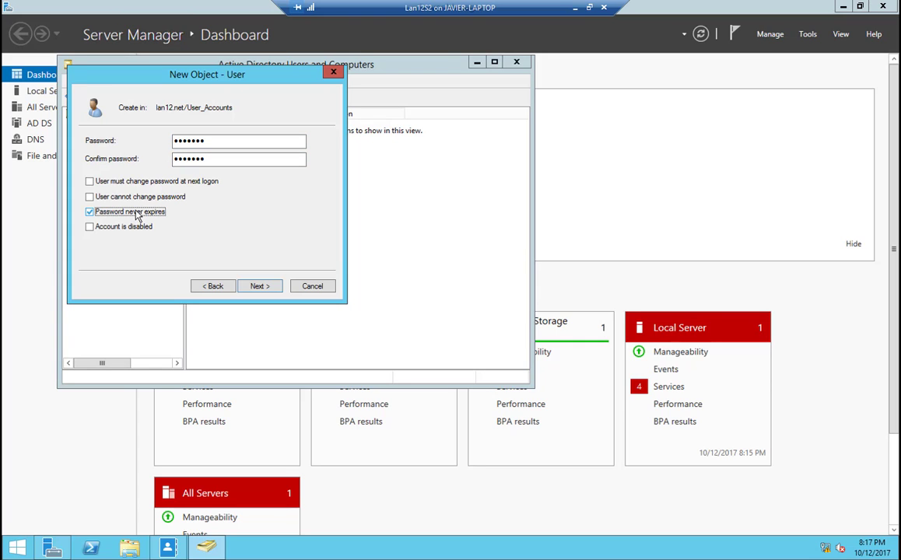
{"action": "left_click", "coordinate": [245, 287]}
{"action": "left_click", "coordinate": [260, 287]}
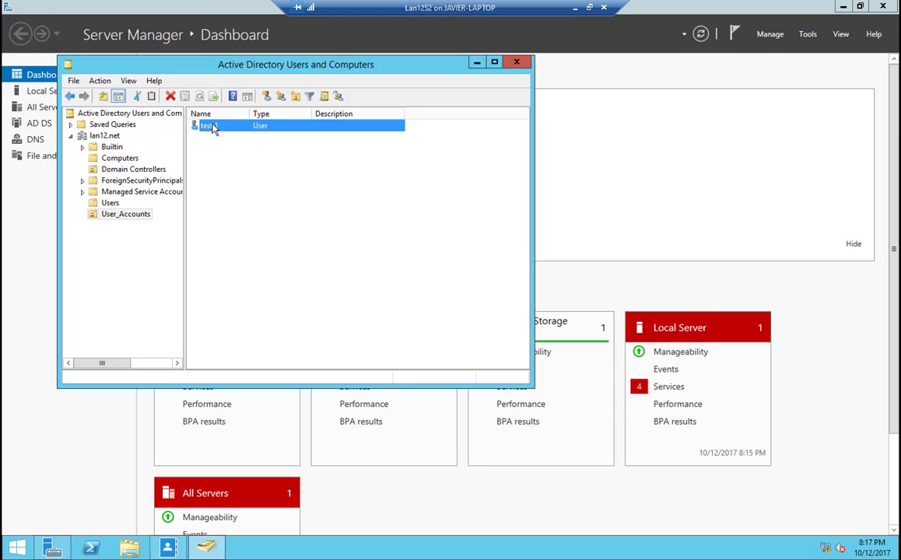
Step: Create a security group named G_Users with global scope in the User_Accounts organizational unit
{"action": "left_click", "coordinate": [244, 186]}
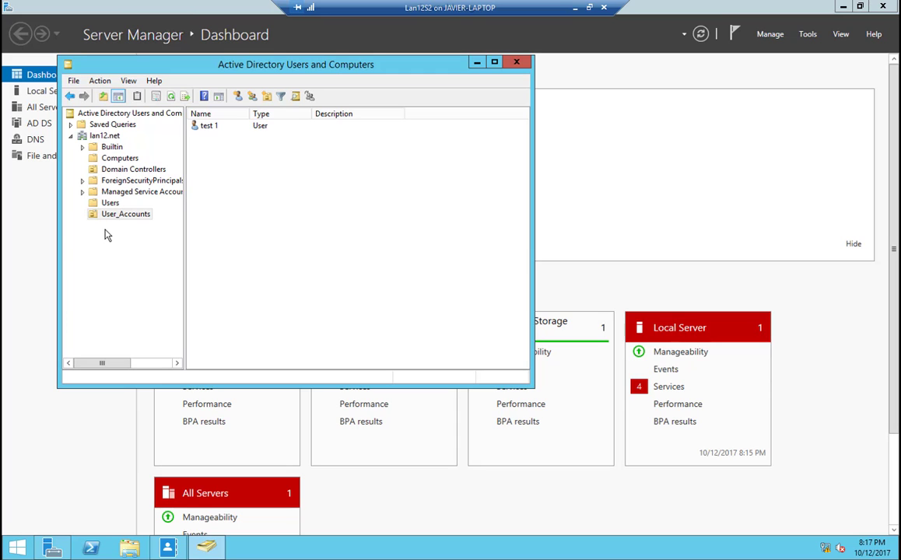
{"action": "left_click", "coordinate": [256, 95]}
{"action": "key", "text": "Escape"}
{"action": "right_click", "coordinate": [224, 209]}
{"action": "mouse_move", "coordinate": [269, 257]}
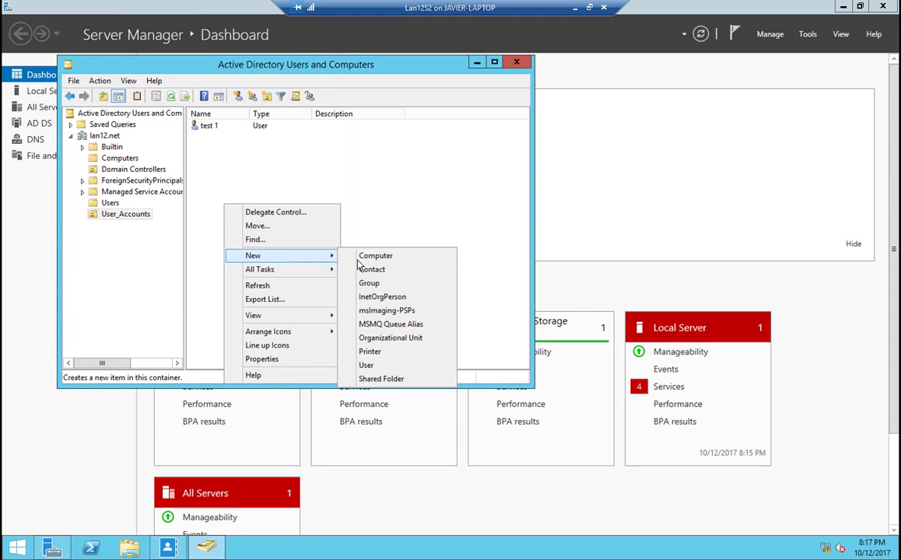
{"action": "left_click", "coordinate": [368, 283]}
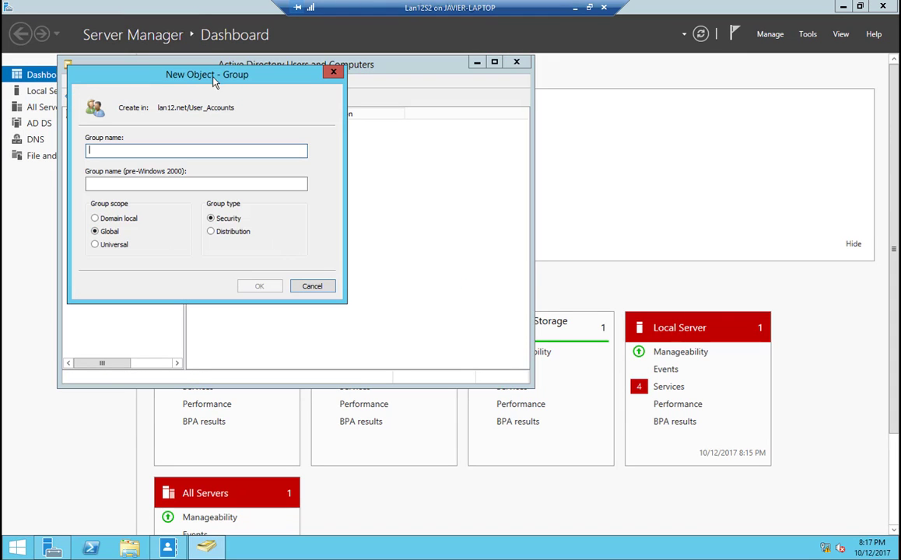
{"action": "left_click_drag", "start_coordinate": [216, 83], "coordinate": [353, 103]}
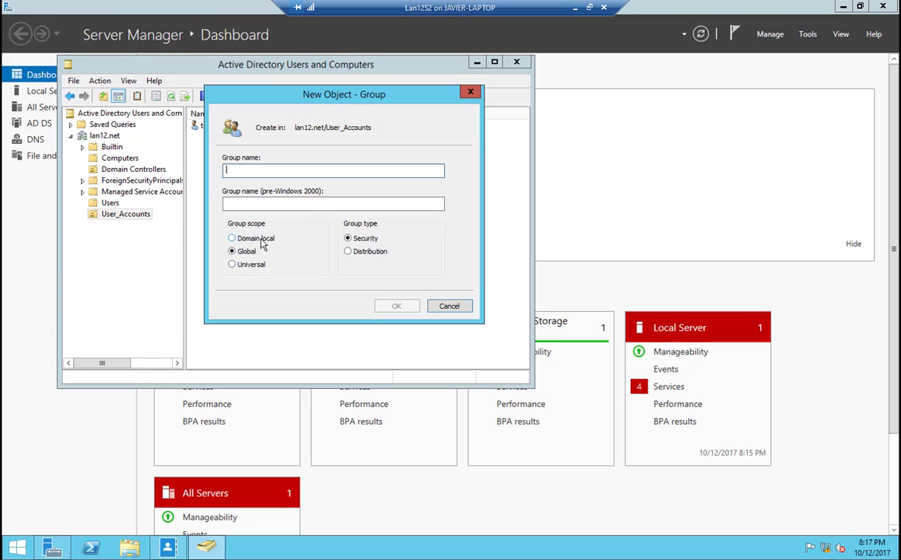
{"action": "left_click", "coordinate": [251, 240]}
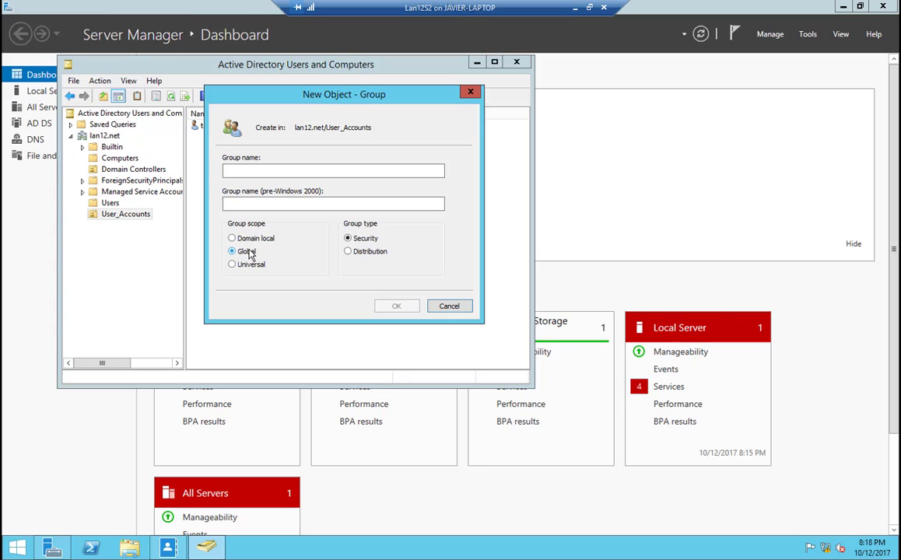
{"action": "left_click", "coordinate": [262, 173]}
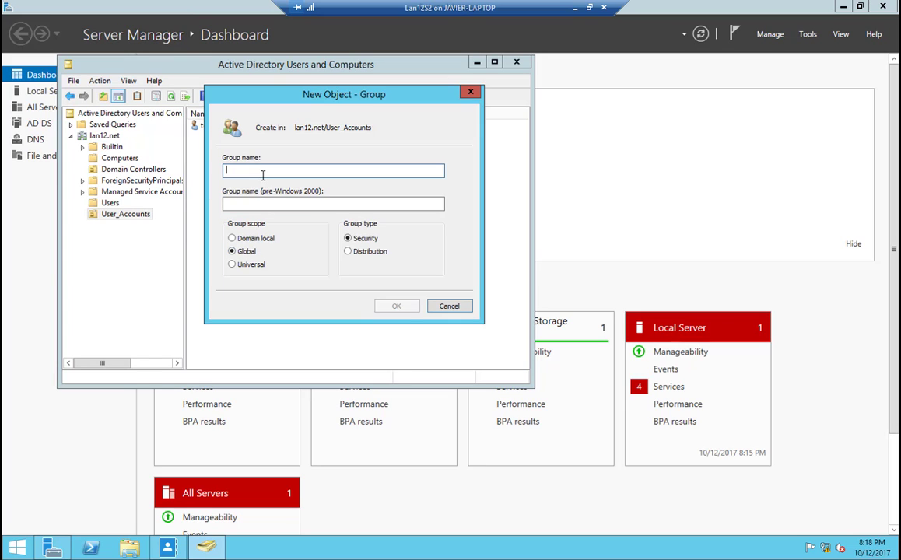
{"action": "type", "text": "G"}
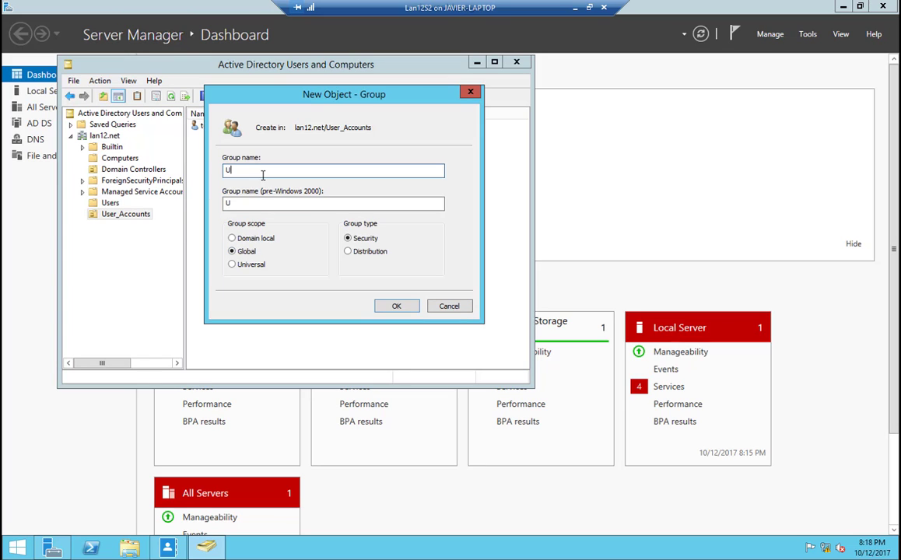
{"action": "key", "text": "BackSpace"}
{"action": "type", "text": "G_Users"}
{"action": "left_click", "coordinate": [396, 305]}
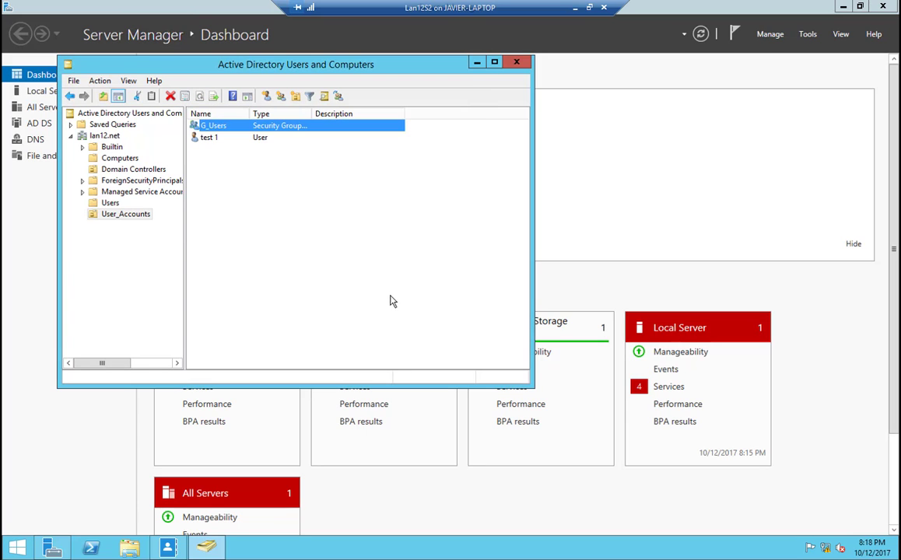
Step: Try to add the user test 1 as a member in the G_Users group's properties
{"action": "double_click", "coordinate": [218, 125]}
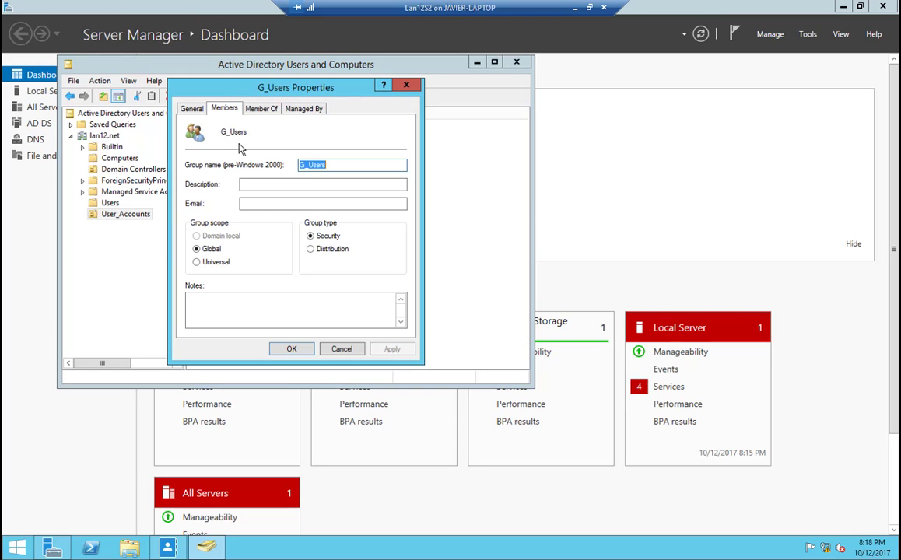
{"action": "left_click", "coordinate": [212, 314]}
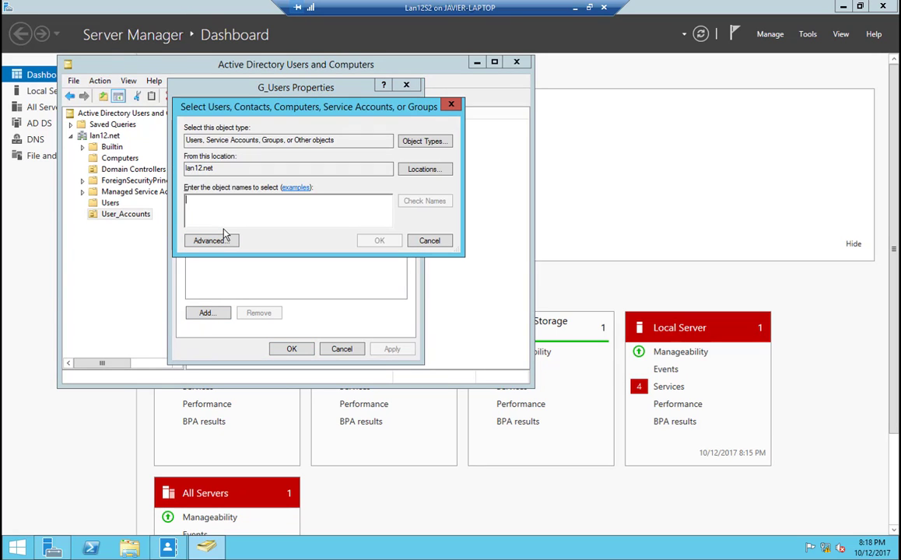
{"action": "type", "text": "test 1"}
{"action": "key", "text": "Return"}
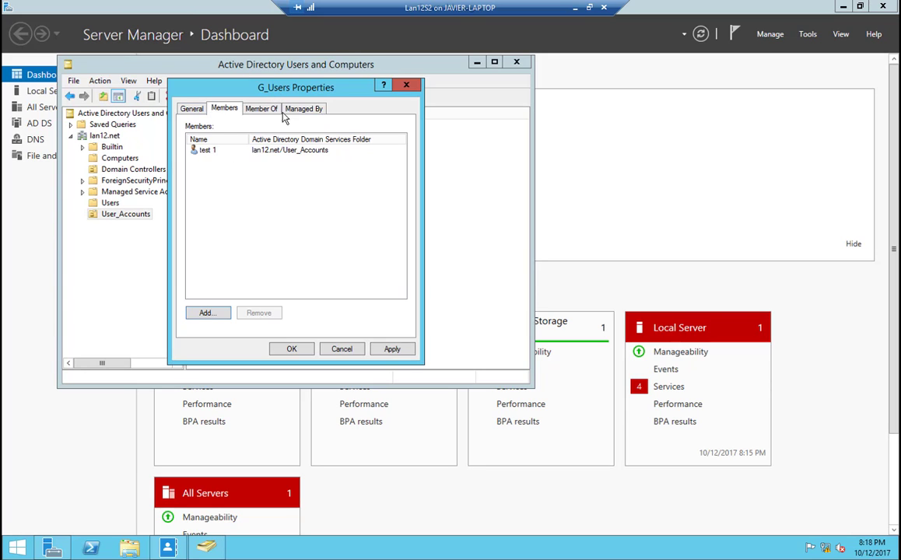
{"action": "left_click", "coordinate": [341, 348]}
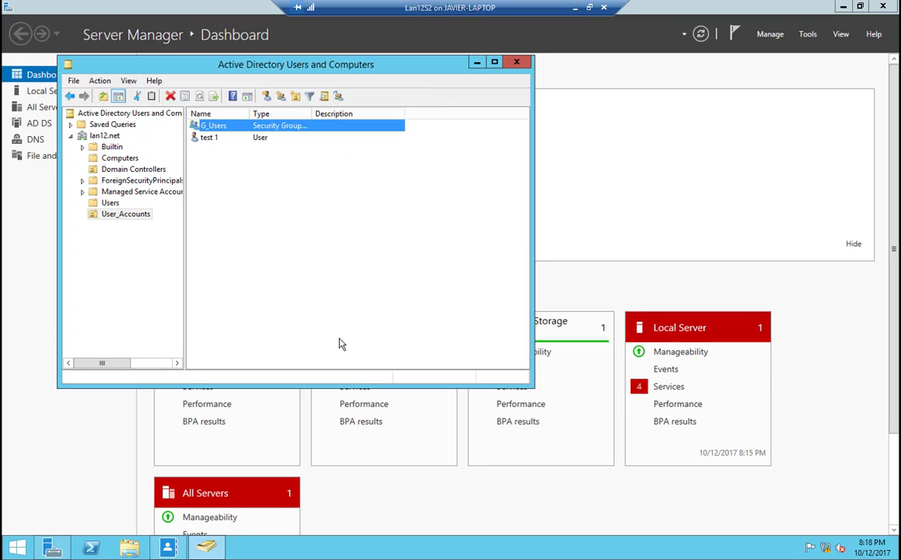
Step: Try to add the G_Users group to the group memberships of the user test 1
{"action": "double_click", "coordinate": [206, 138]}
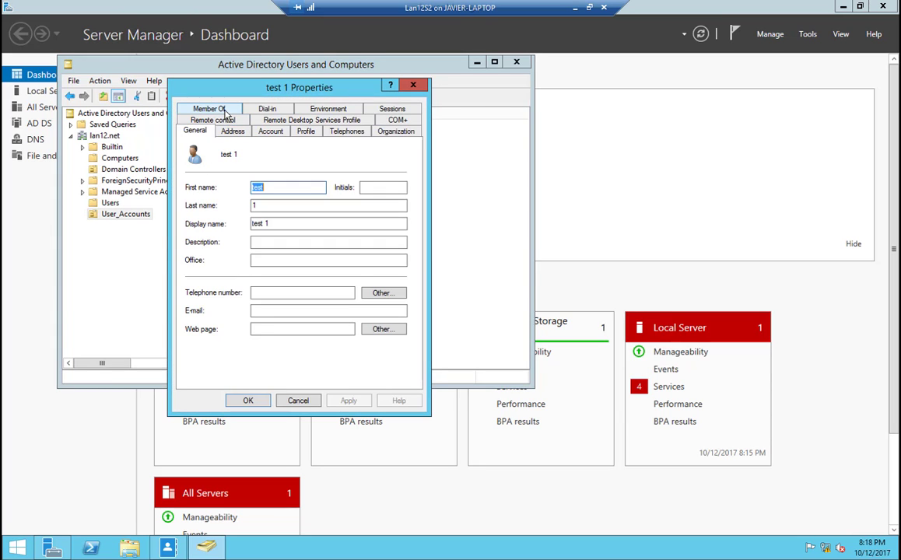
{"action": "left_click", "coordinate": [225, 111]}
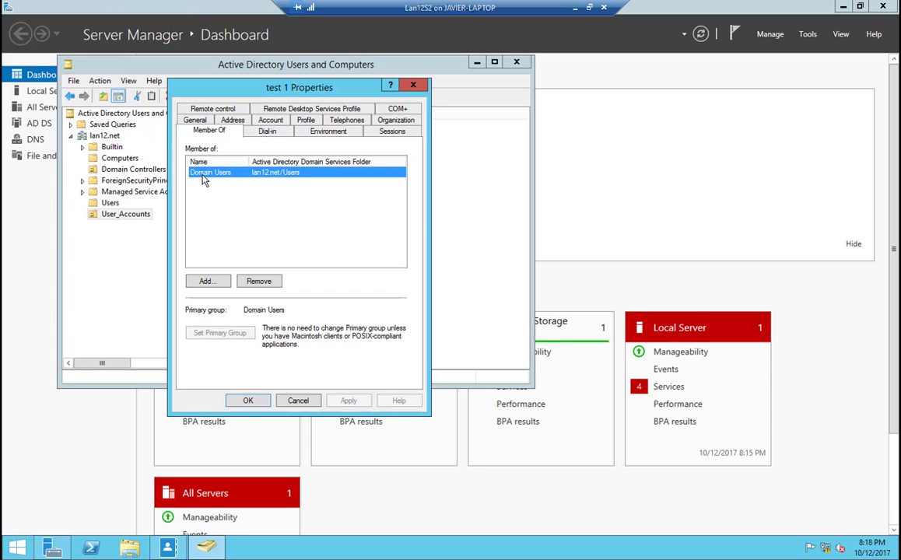
{"action": "left_click", "coordinate": [209, 281]}
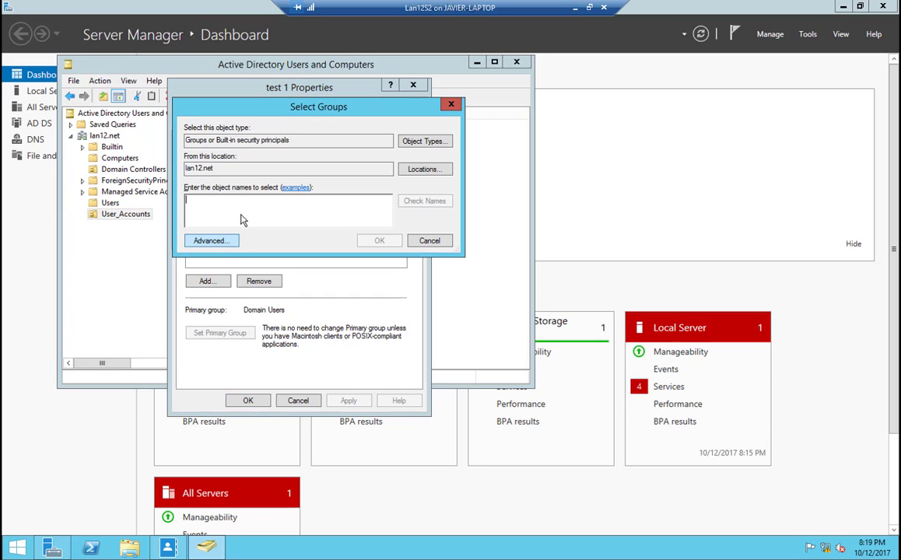
{"action": "type", "text": "G"}
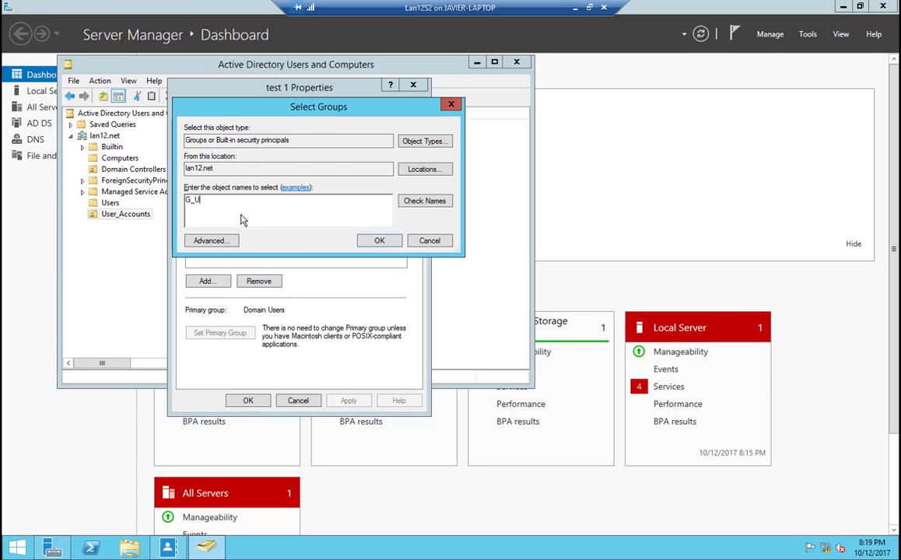
{"action": "type", "text": "_U"}
{"action": "key", "text": "Return"}
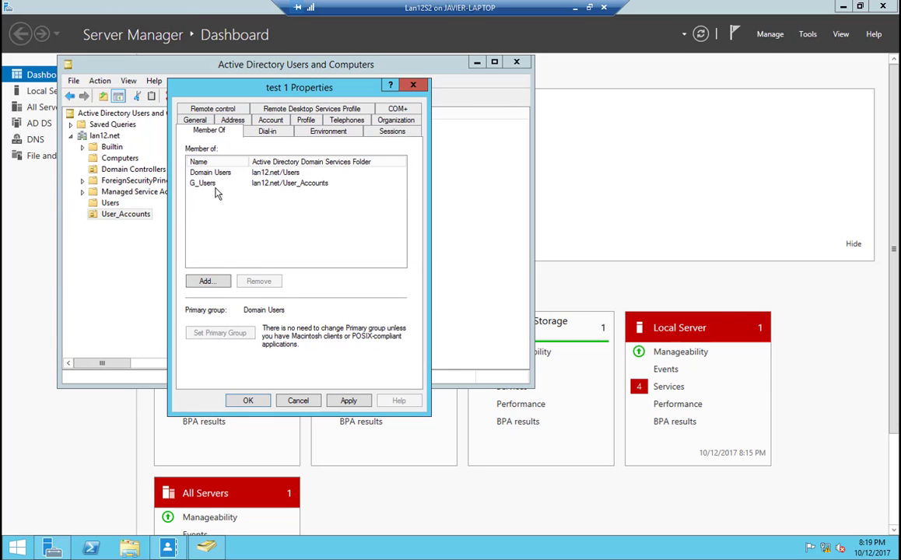
{"action": "left_click", "coordinate": [215, 185]}
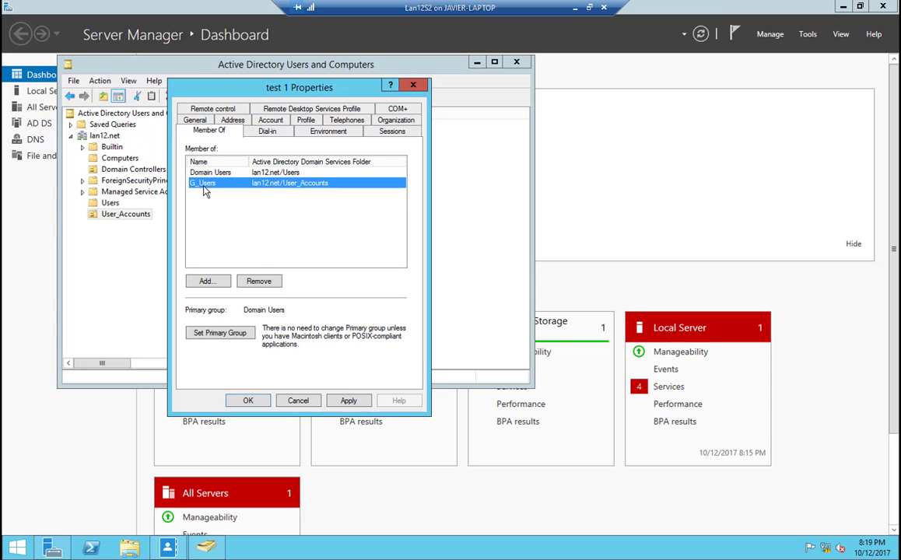
{"action": "left_click", "coordinate": [314, 403]}
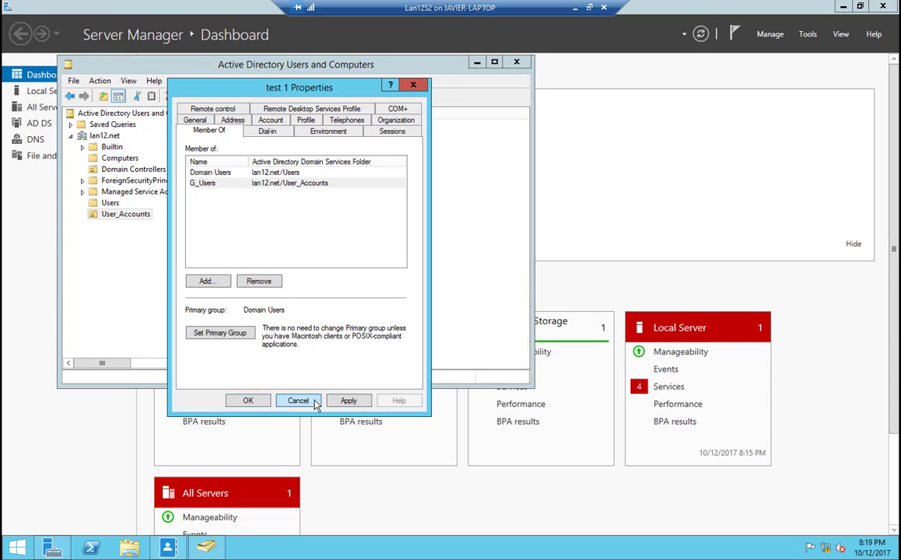
Step: Close Active Directory Users and Computers and inspect the User_Accounts contents under lan12 (local) in Active Directory Administrative Center
{"action": "left_click", "coordinate": [501, 68]}
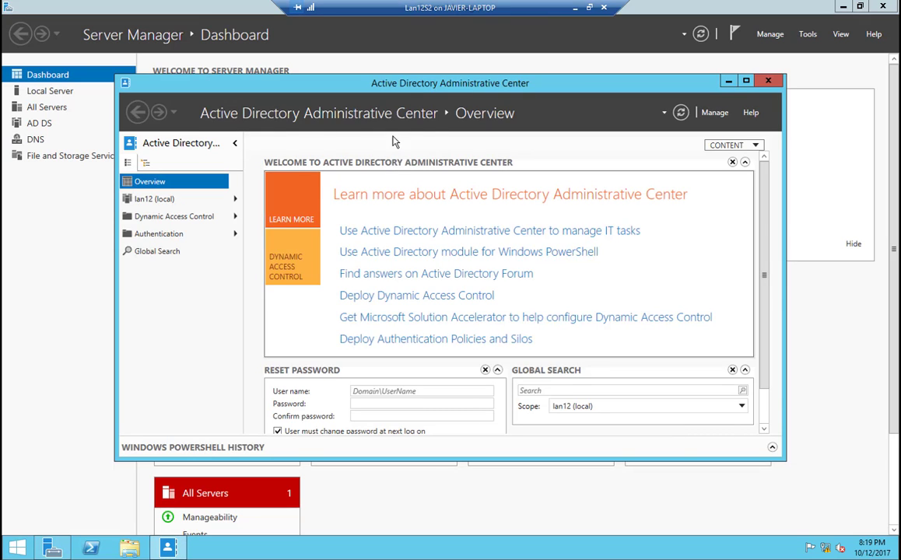
{"action": "double_click", "coordinate": [364, 80]}
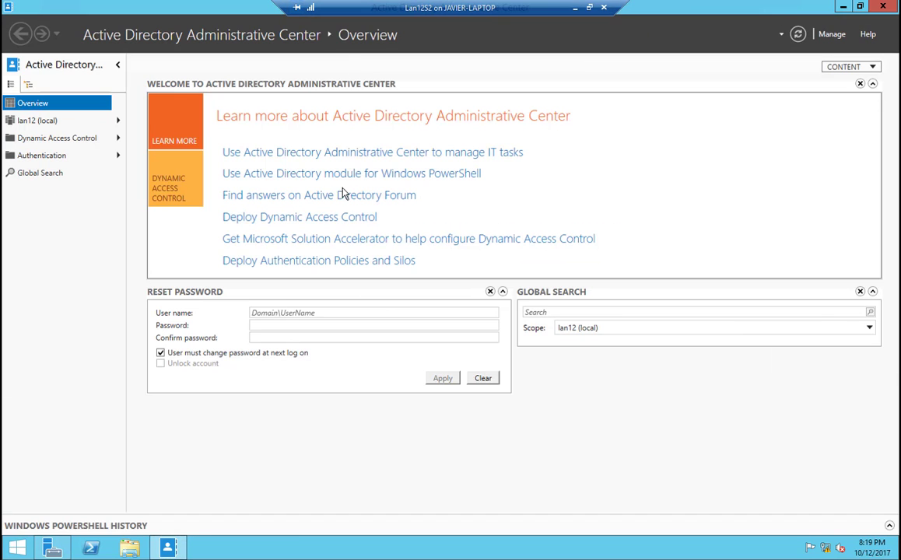
{"action": "left_click", "coordinate": [35, 139]}
{"action": "left_click", "coordinate": [36, 122]}
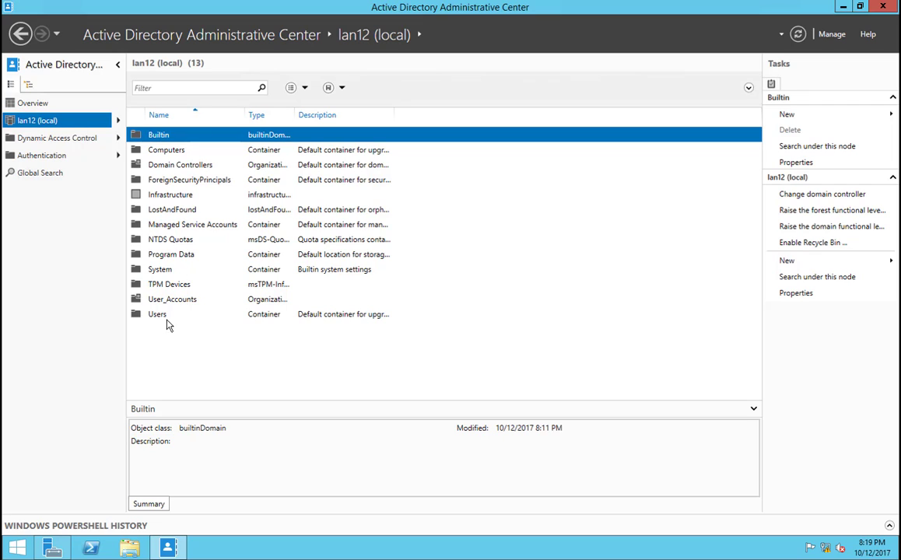
{"action": "left_click", "coordinate": [174, 301]}
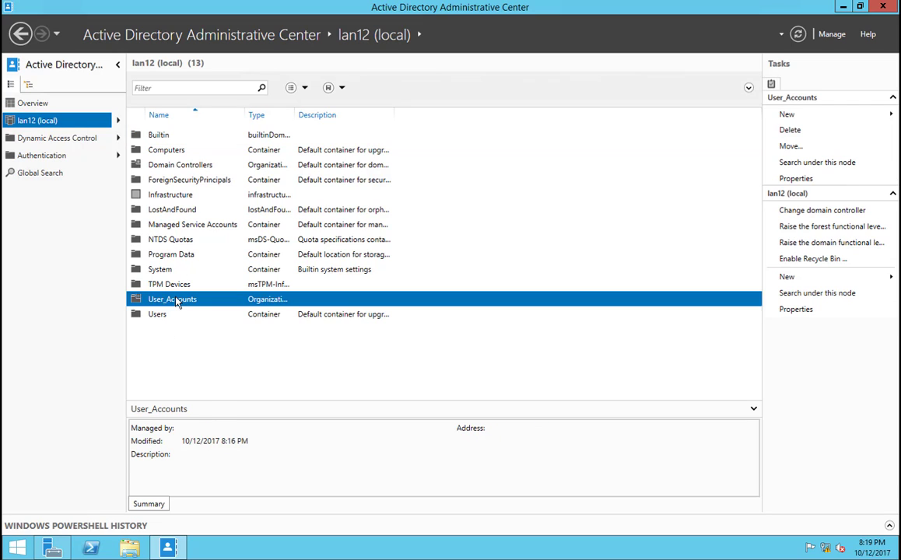
{"action": "double_click", "coordinate": [175, 305]}
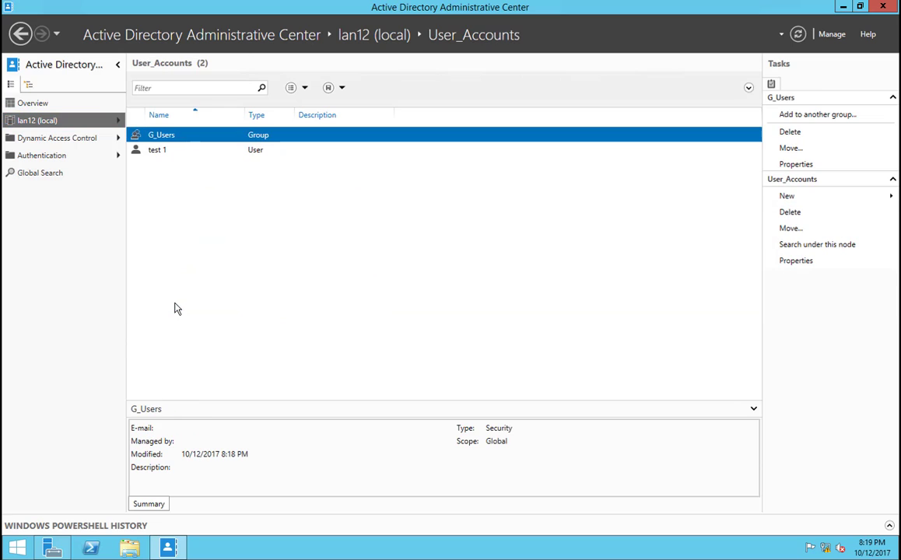
{"action": "left_click", "coordinate": [166, 151]}
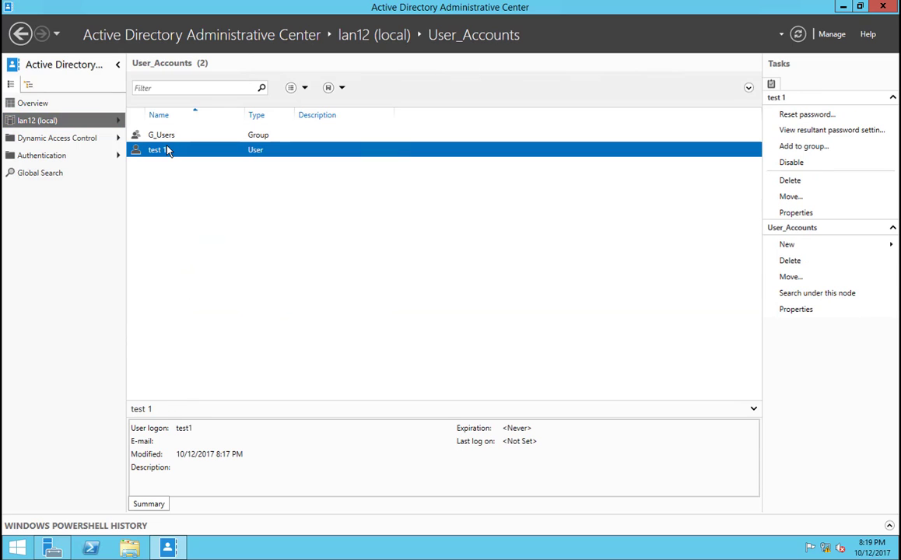
Step: Examine which new object types can be created in the Builtin container and the lan12 (local) domain
{"action": "left_click", "coordinate": [76, 123]}
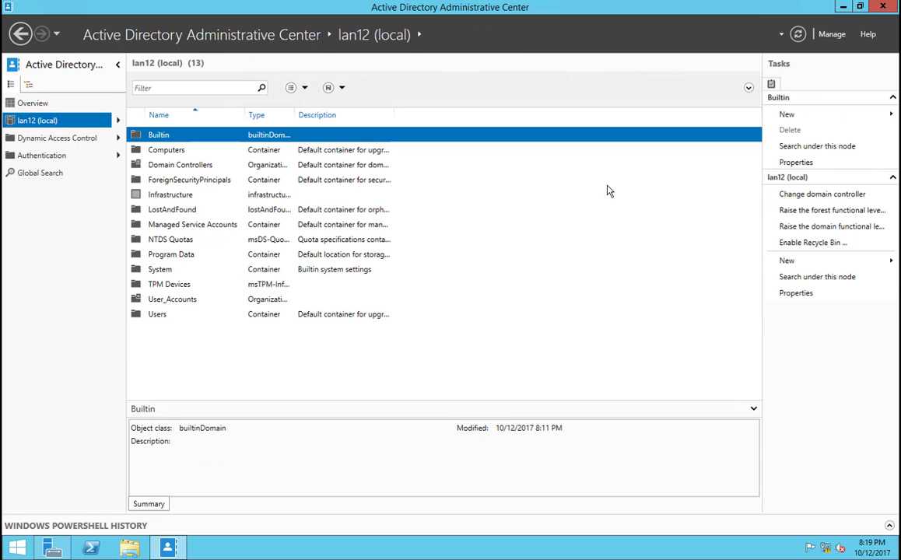
{"action": "mouse_move", "coordinate": [805, 115]}
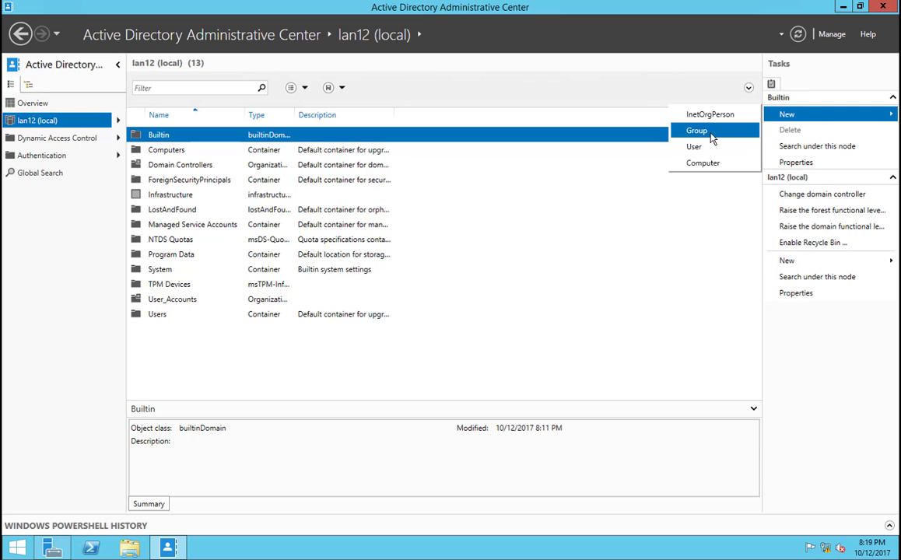
{"action": "right_click", "coordinate": [396, 369]}
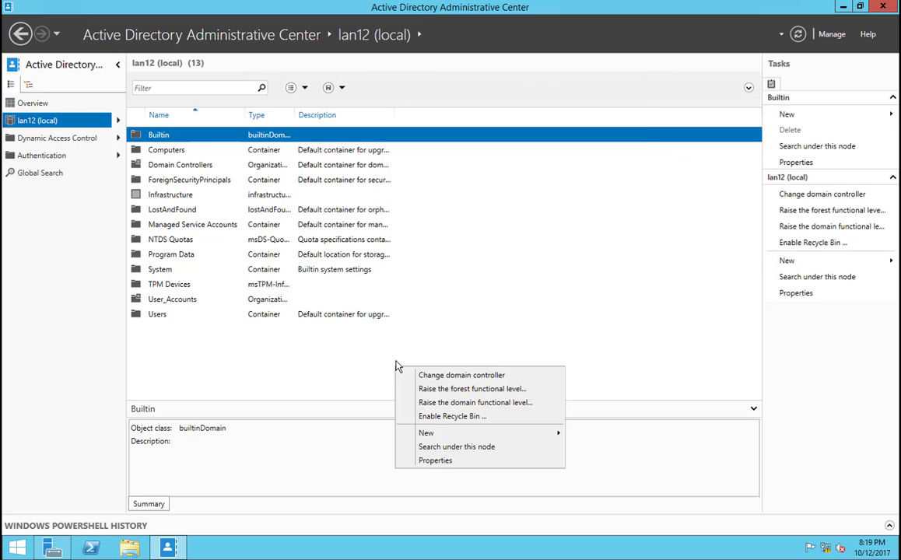
{"action": "mouse_move", "coordinate": [452, 435]}
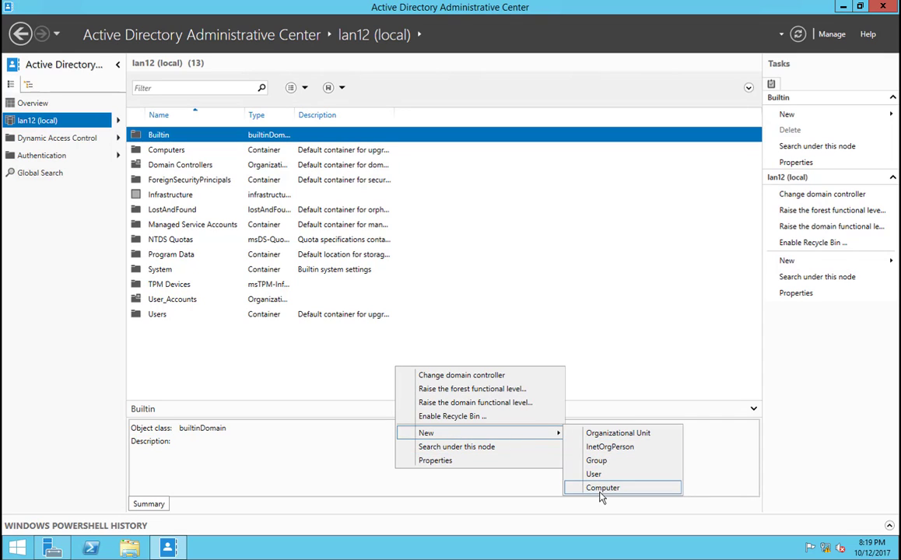
{"action": "left_click", "coordinate": [301, 383]}
Step: Review the group memberships of the user test 1 in User_Accounts, and close Active Directory Administrative Center
{"action": "double_click", "coordinate": [211, 300]}
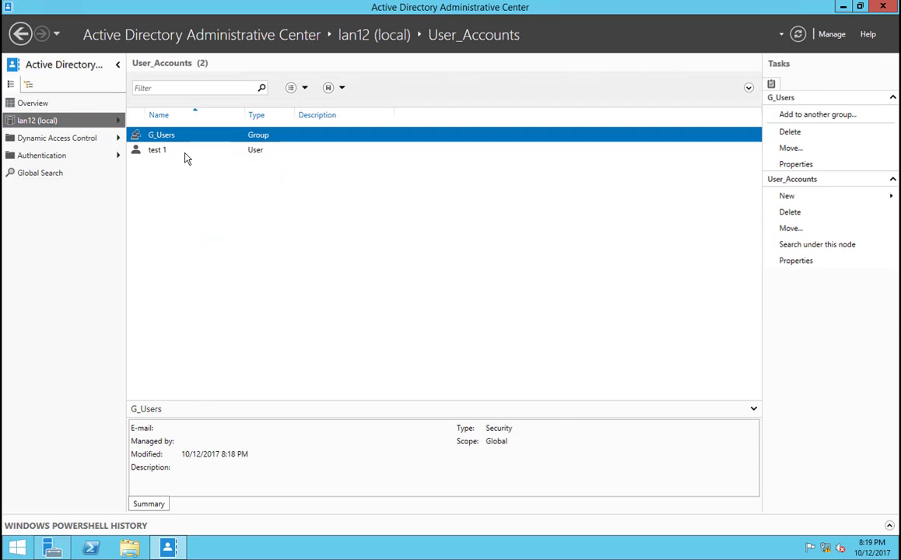
{"action": "double_click", "coordinate": [184, 152]}
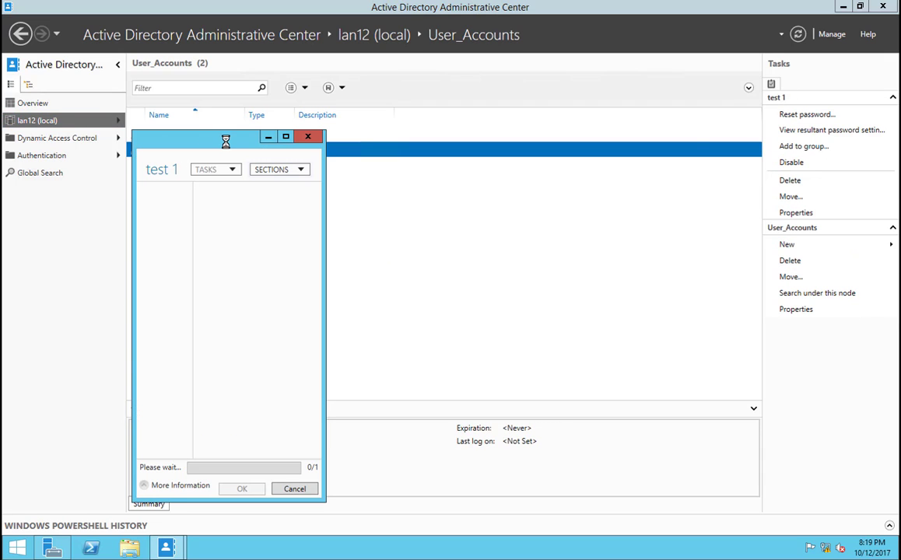
{"action": "left_click_drag", "start_coordinate": [231, 128], "coordinate": [233, 75]}
{"action": "scroll", "coordinate": [370, 283], "scroll_direction": "down", "scroll_amount": 10}
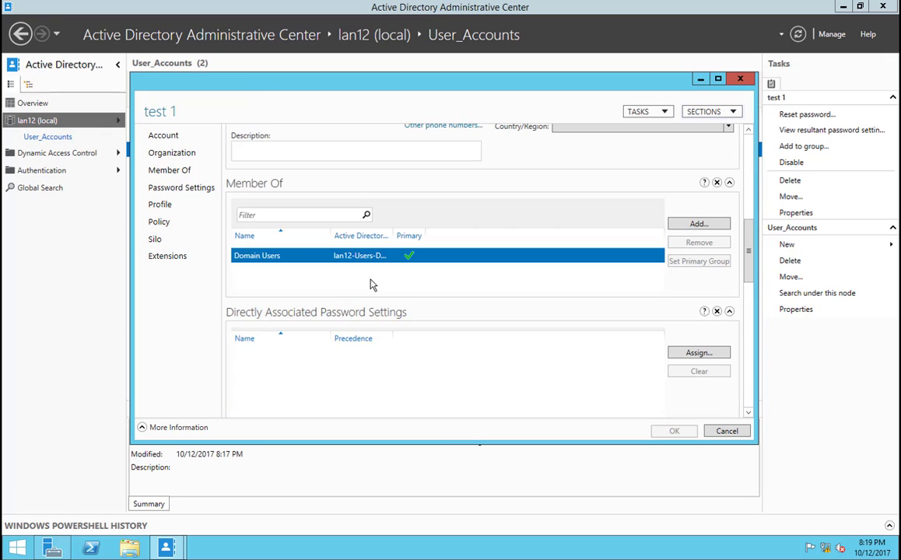
{"action": "left_click_drag", "start_coordinate": [748, 227], "coordinate": [746, 105]}
{"action": "left_click", "coordinate": [744, 79]}
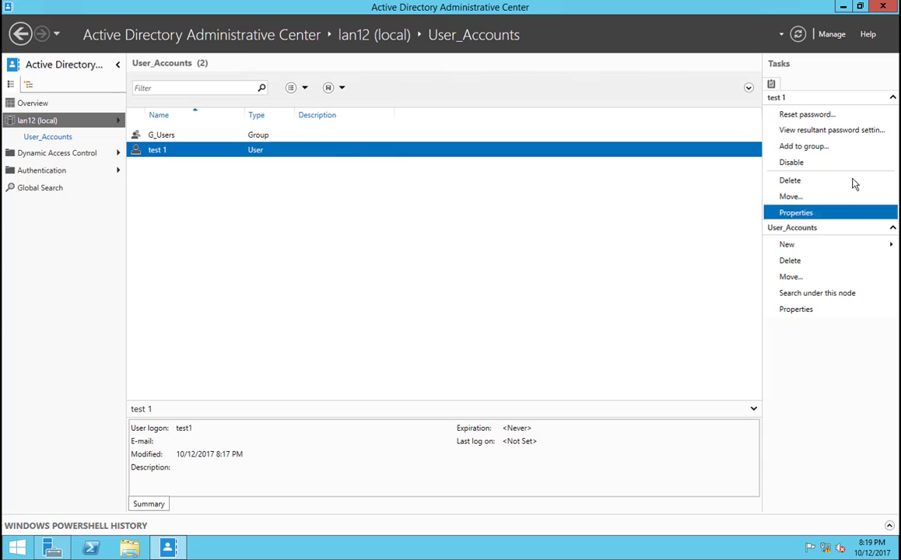
{"action": "left_click", "coordinate": [882, 7]}
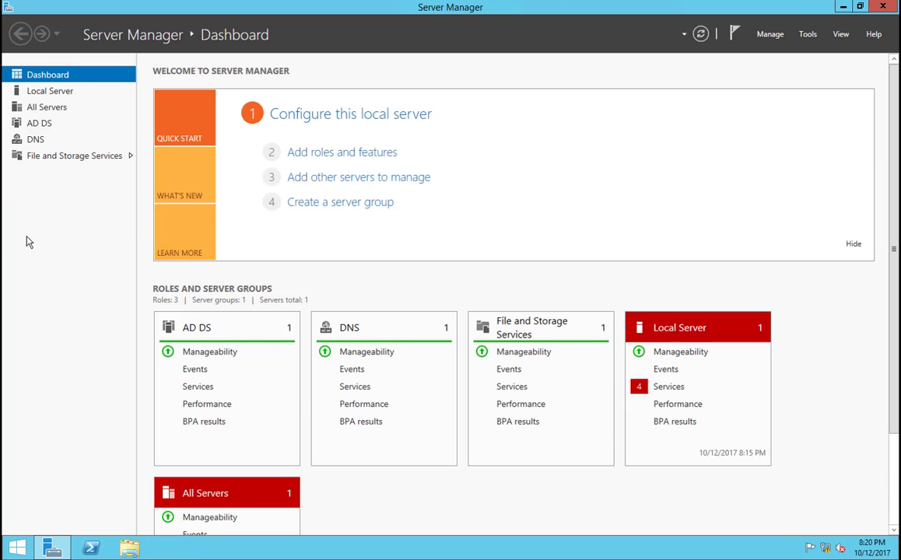
Step: Inspect the records in the lan12.net forward lookup zone of server LAN12S2 in DNS Manager, and close it
{"action": "left_click", "coordinate": [36, 139]}
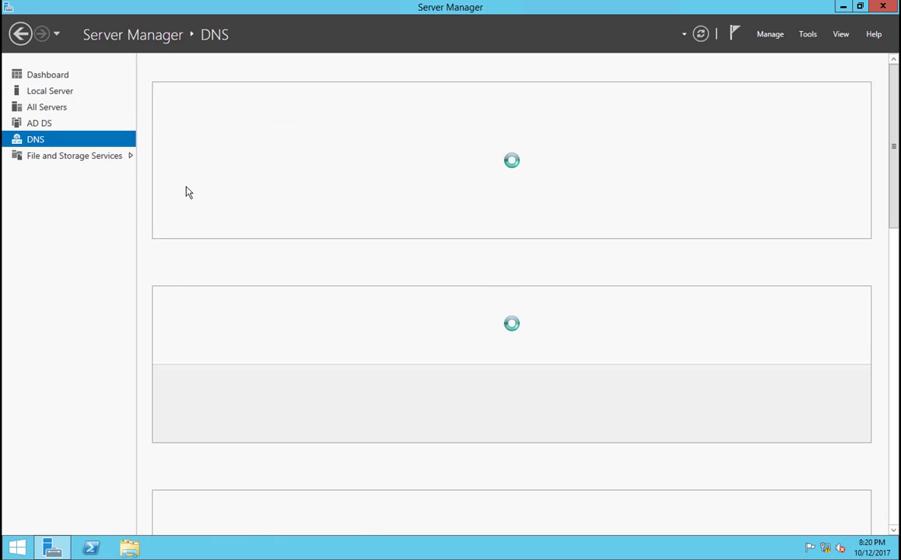
{"action": "right_click", "coordinate": [189, 147]}
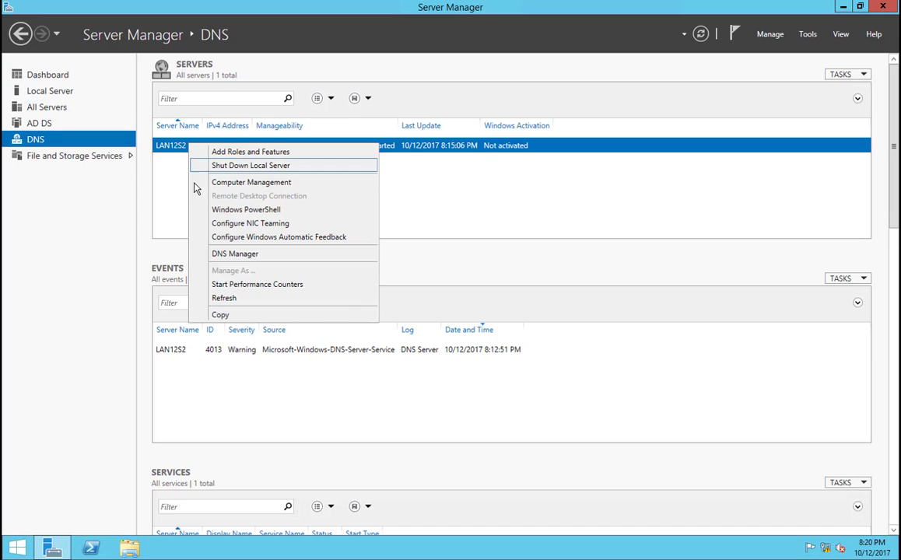
{"action": "left_click", "coordinate": [218, 250]}
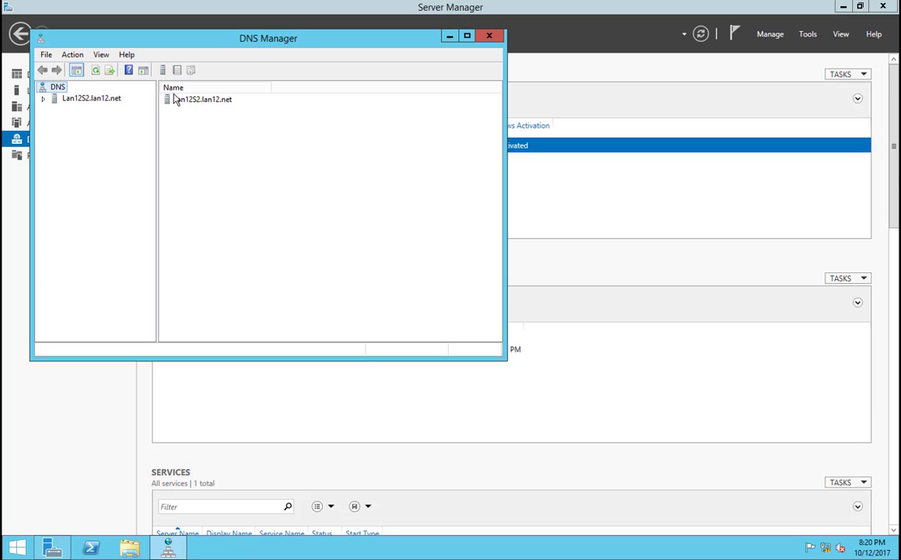
{"action": "left_click", "coordinate": [172, 105]}
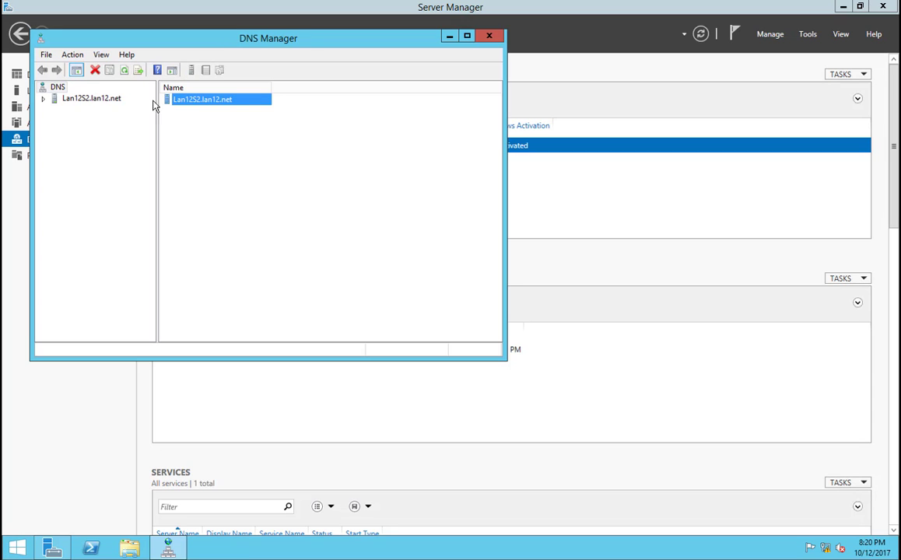
{"action": "left_click", "coordinate": [76, 101]}
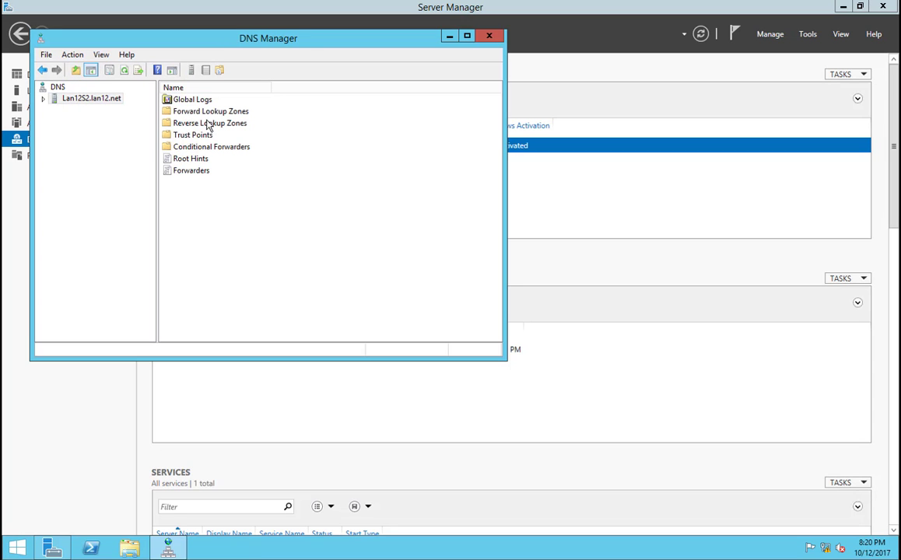
{"action": "double_click", "coordinate": [198, 112]}
{"action": "left_click", "coordinate": [188, 112]}
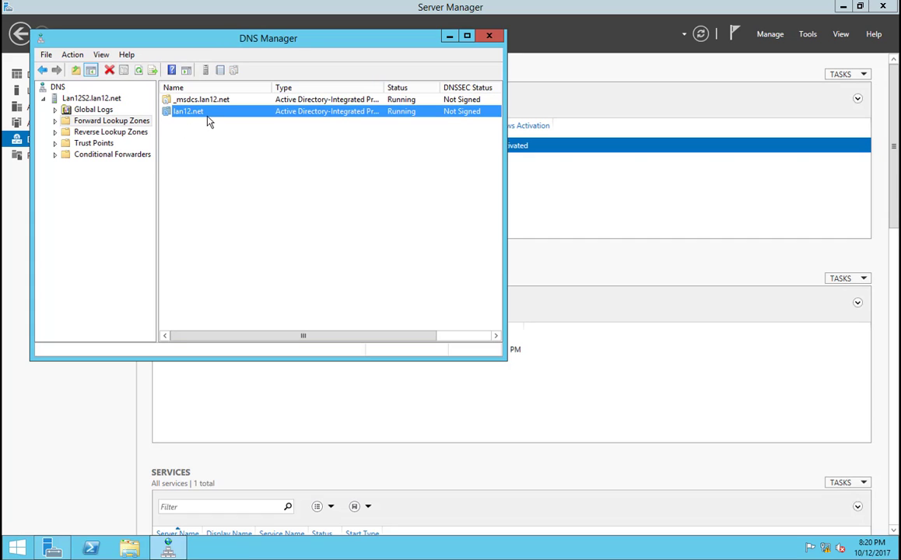
{"action": "double_click", "coordinate": [200, 113]}
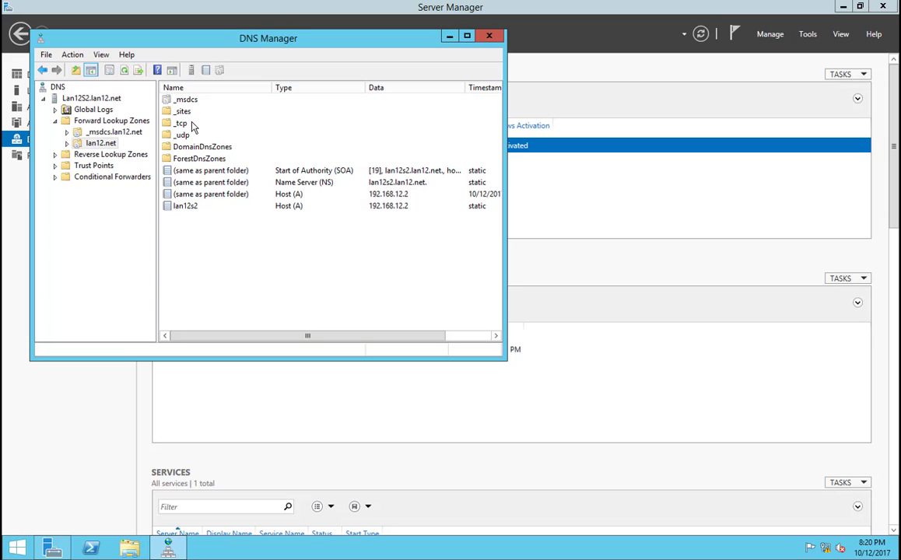
{"action": "left_click", "coordinate": [489, 36]}
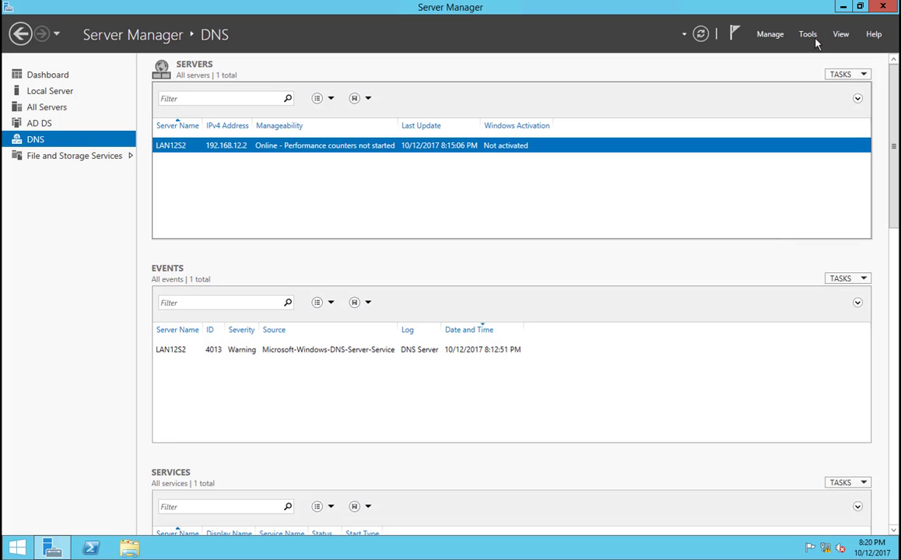
Step: Switch to the Lan12S1 virtual machine in full screen and show its local server properties
{"action": "mouse_move", "coordinate": [485, 4]}
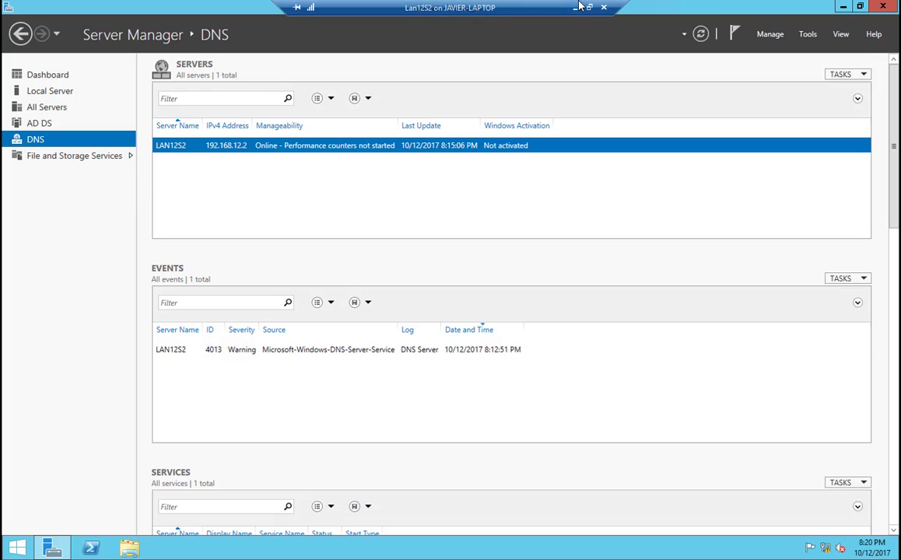
{"action": "left_click", "coordinate": [525, 5]}
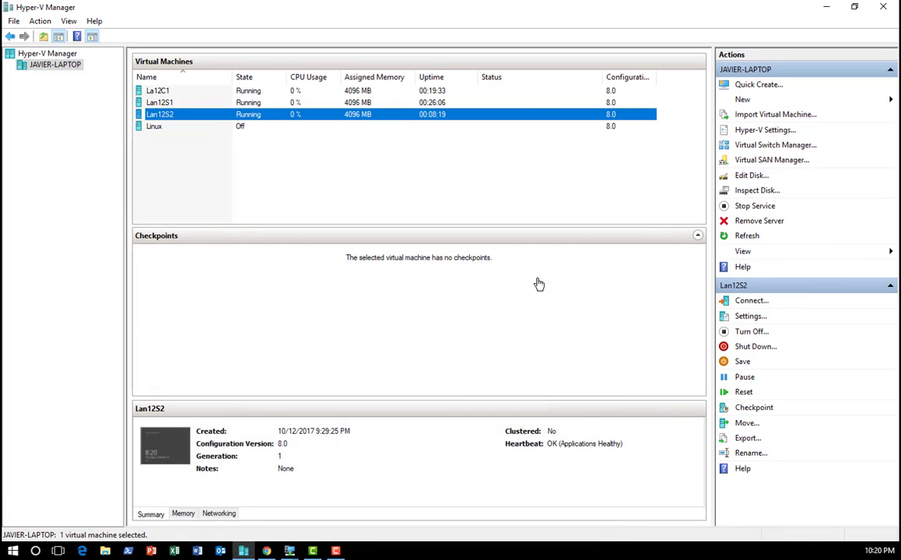
{"action": "left_click", "coordinate": [289, 550]}
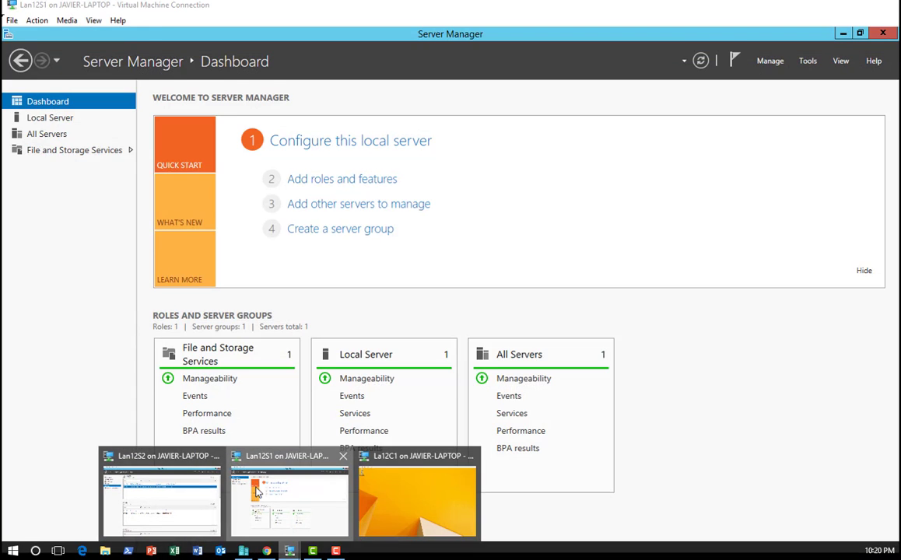
{"action": "left_click", "coordinate": [290, 494]}
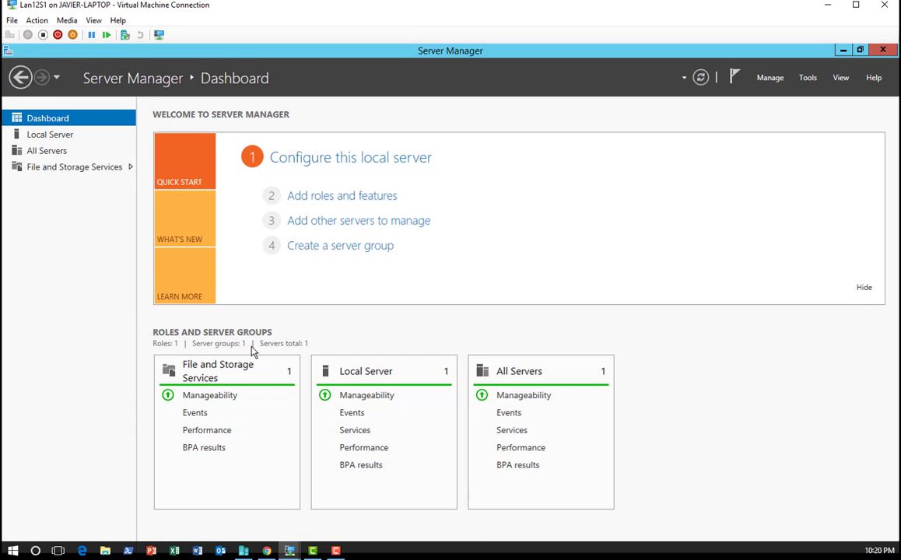
{"action": "double_click", "coordinate": [430, 12]}
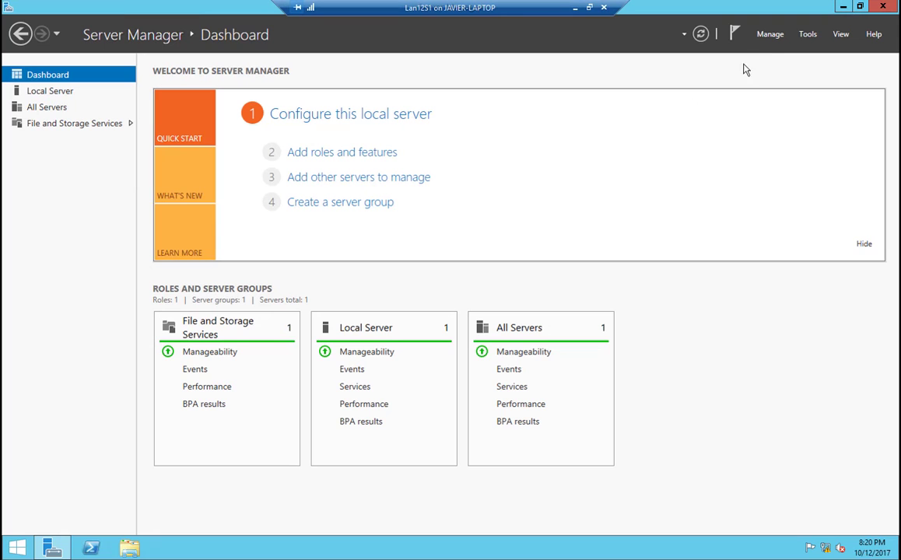
{"action": "left_click", "coordinate": [47, 92]}
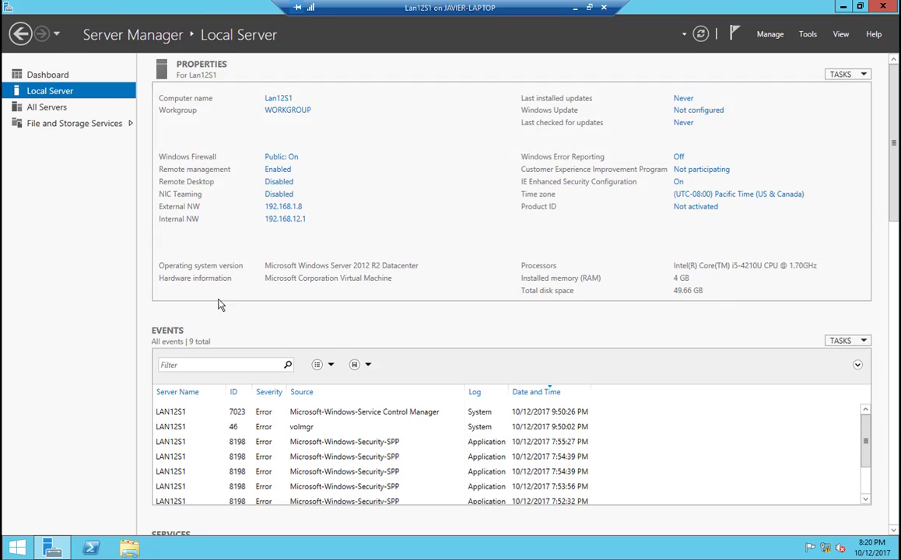
Step: Open the domain membership settings of Lan12S1 with the Domain option chosen, and show the System information window
{"action": "left_click", "coordinate": [276, 113]}
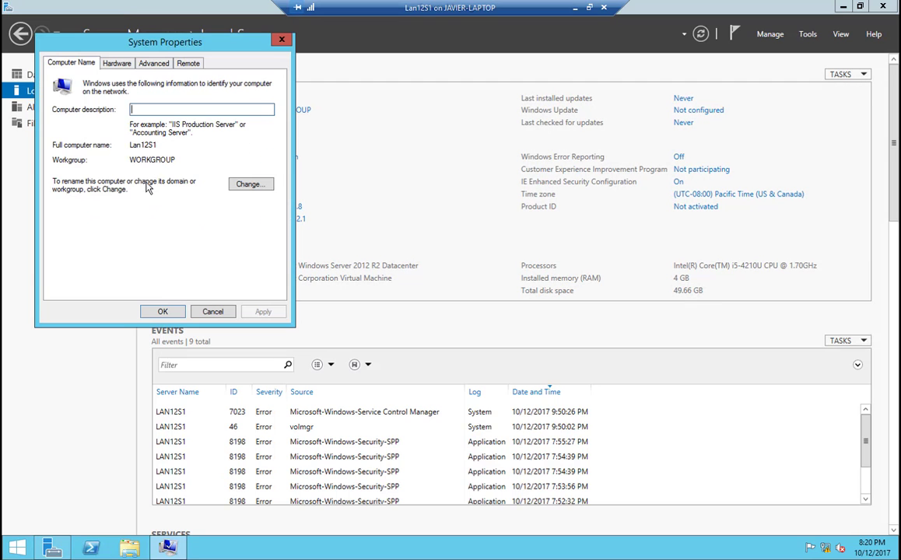
{"action": "left_click", "coordinate": [230, 183]}
{"action": "left_click", "coordinate": [64, 209]}
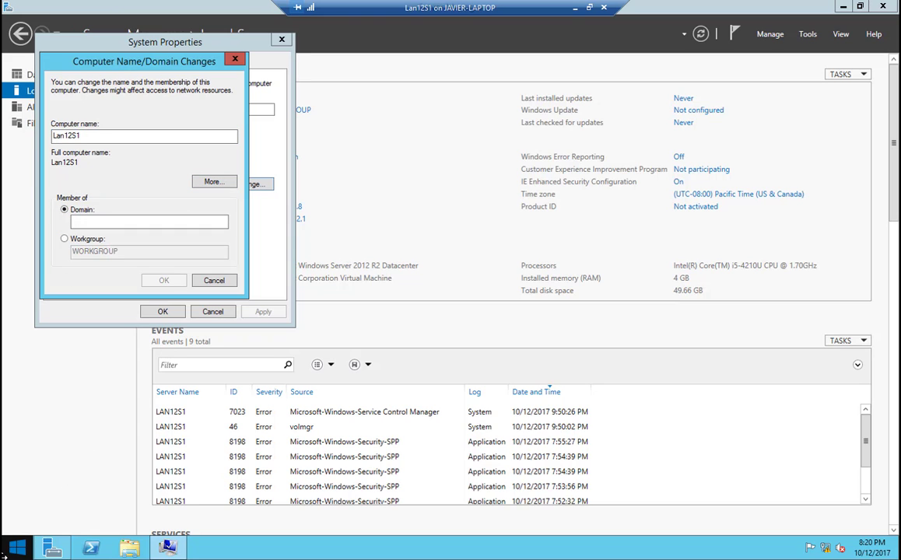
{"action": "right_click", "coordinate": [15, 548]}
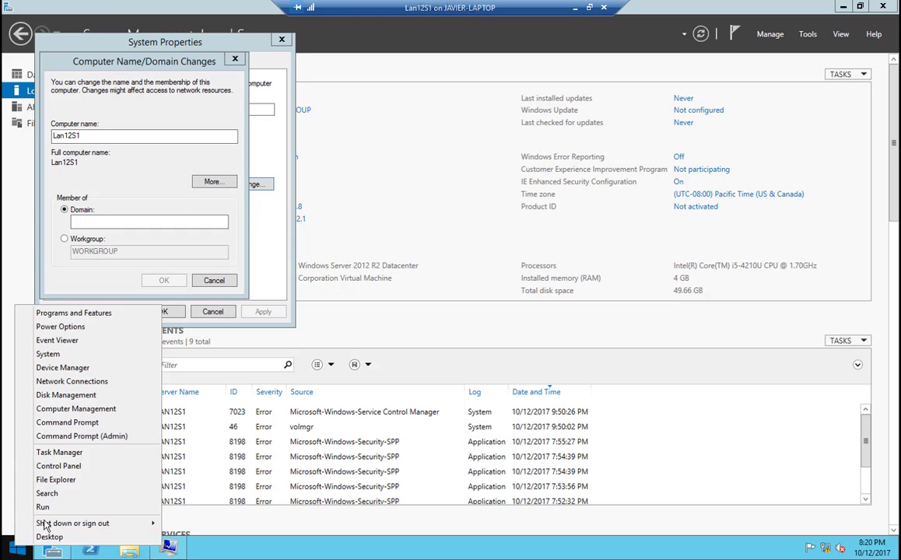
{"action": "left_click", "coordinate": [48, 354]}
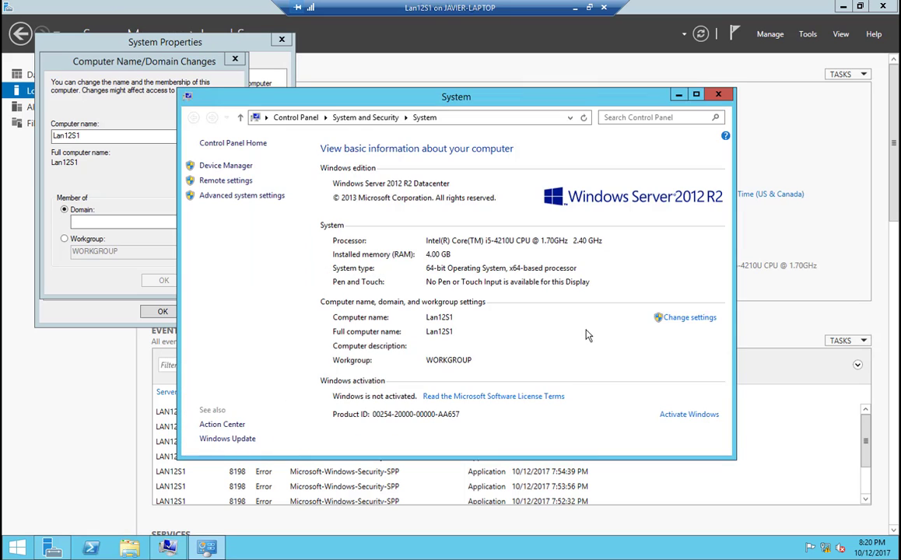
{"action": "left_click", "coordinate": [697, 317]}
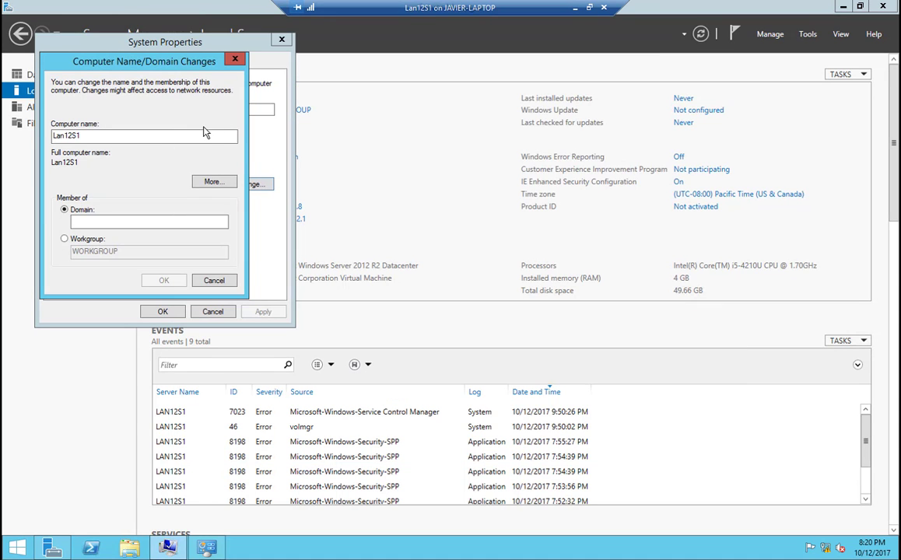
Step: Try to join Lan12S1 to the domain lan12.net, and cancel the domain change and the system properties
{"action": "left_click", "coordinate": [131, 137]}
{"action": "left_click", "coordinate": [114, 221]}
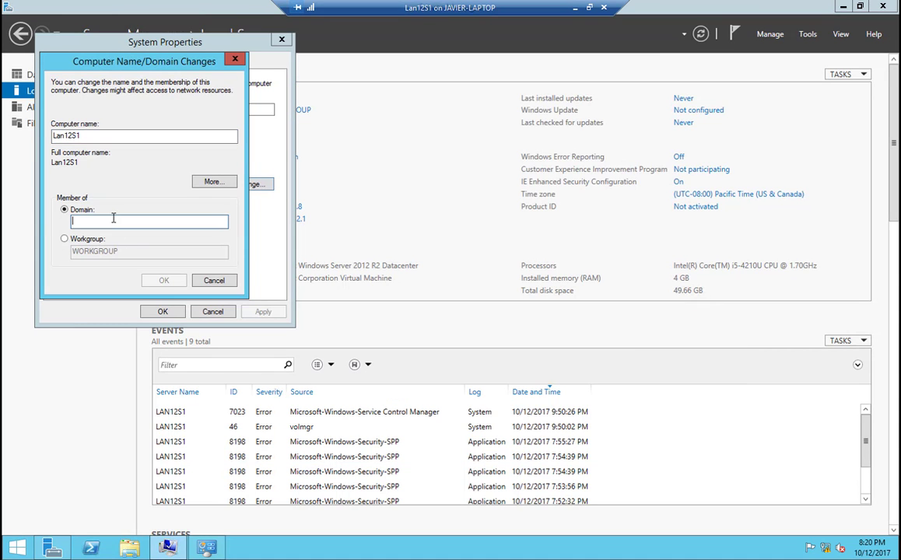
{"action": "type", "text": "lan12"}
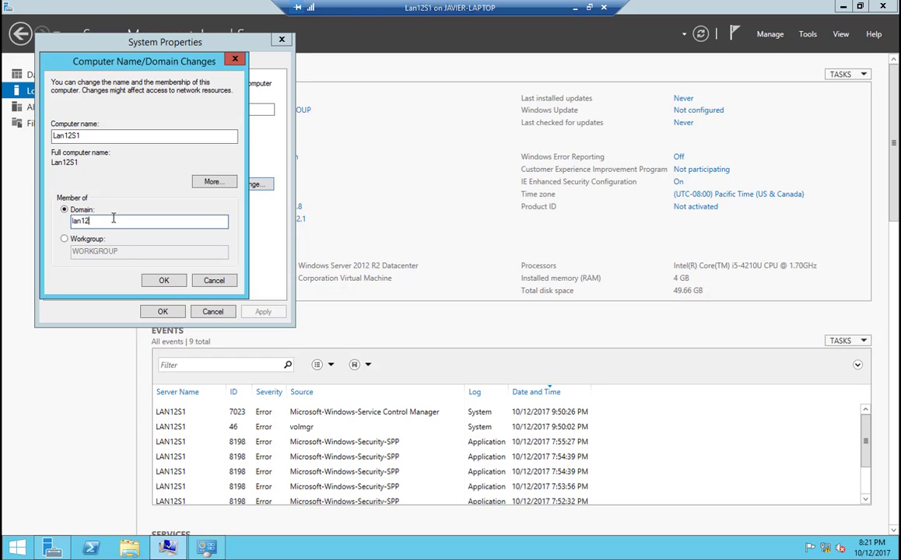
{"action": "type", "text": ".net"}
{"action": "key", "text": "Return"}
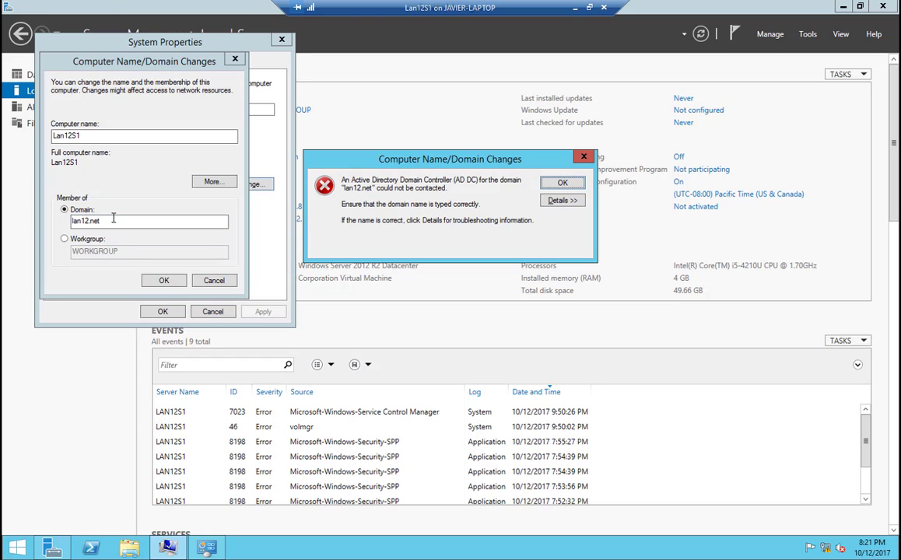
{"action": "left_click", "coordinate": [565, 183]}
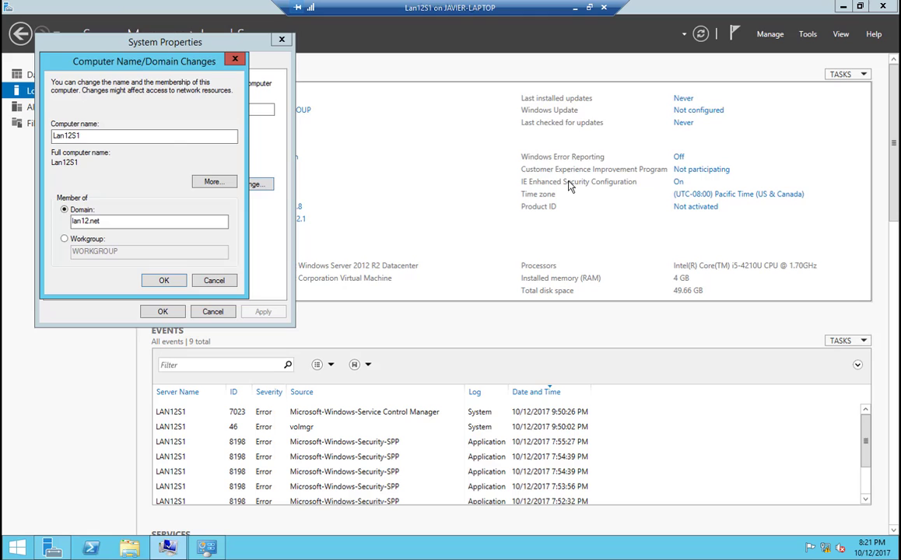
{"action": "left_click", "coordinate": [225, 283]}
{"action": "left_click", "coordinate": [221, 313]}
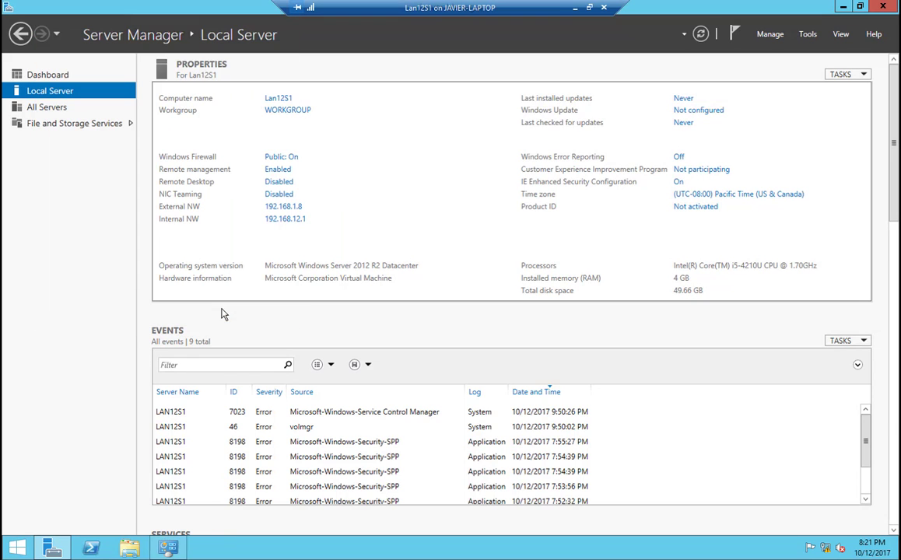
Step: Close Server Manager and submit lan12.net as the domain for Lan12S1 in the computer name settings of the System window
{"action": "left_click", "coordinate": [880, 6]}
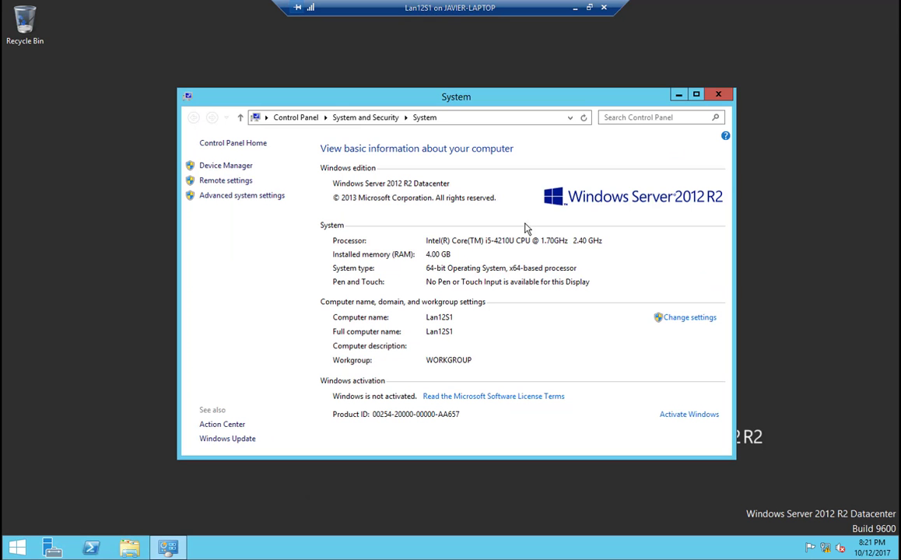
{"action": "left_click", "coordinate": [690, 317]}
{"action": "left_click", "coordinate": [265, 221]}
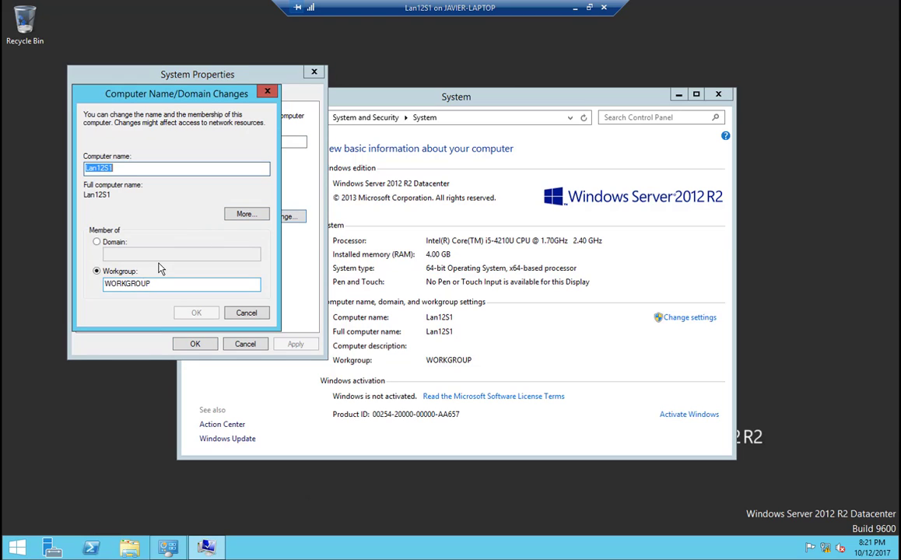
{"action": "left_click", "coordinate": [109, 241]}
{"action": "left_click", "coordinate": [127, 254]}
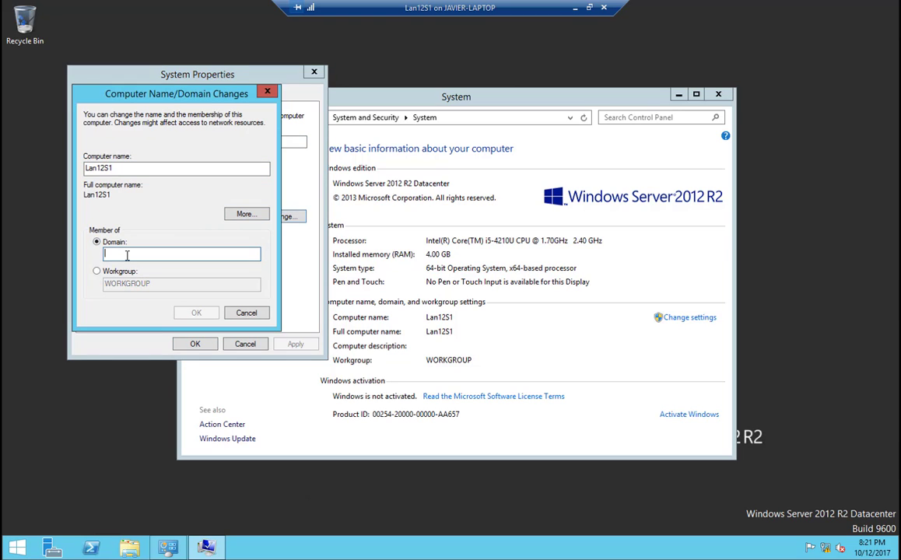
{"action": "type", "text": "lan12.ne"}
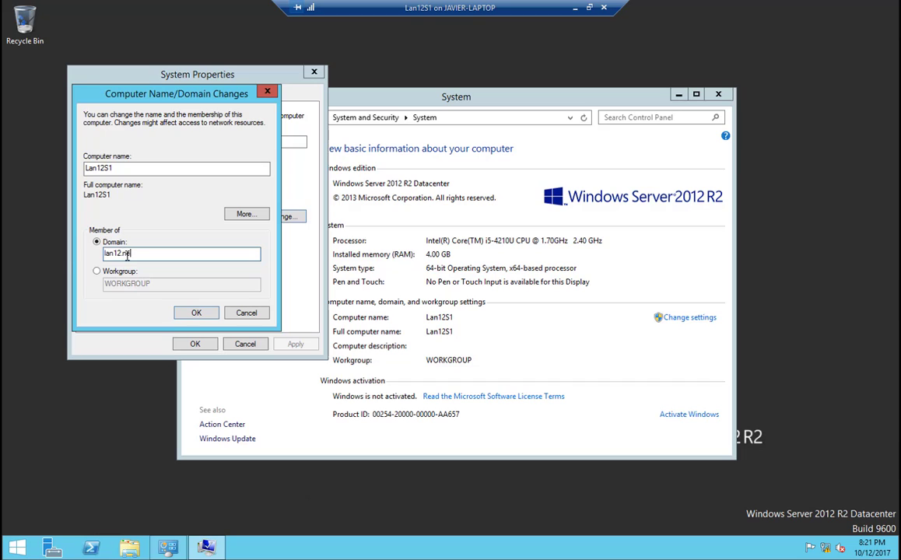
{"action": "type", "text": "t"}
{"action": "key", "text": "Return"}
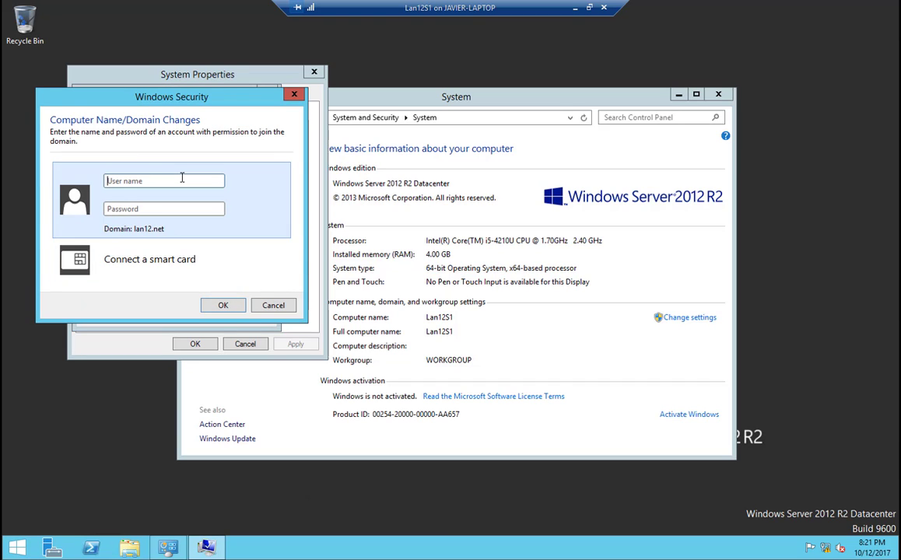
Step: Authorize the domain join with the user name and password of the domain administrator account
{"action": "type", "text": "admPa$$w0rd"}
{"action": "key", "text": "Return"}
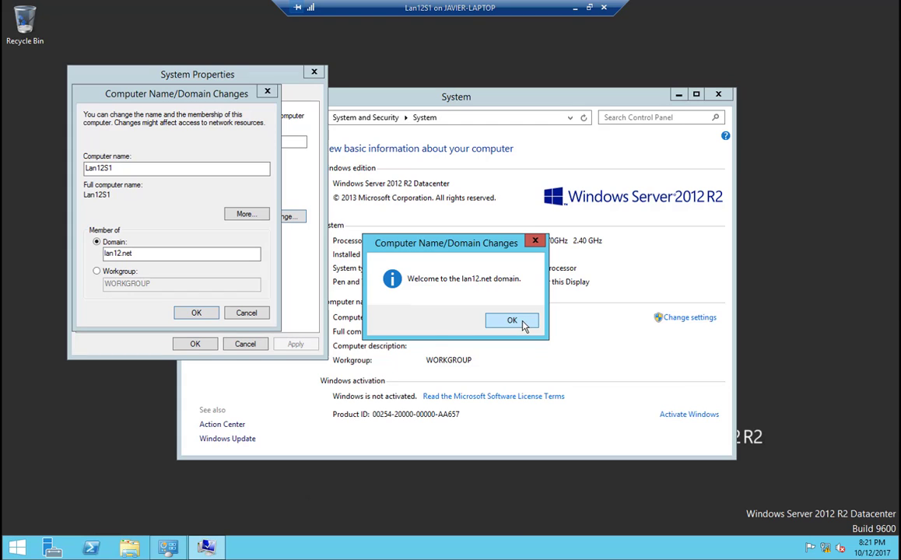
Step: Acknowledge the domain join messages, close the system properties, and restart Lan12S1 to apply the change
{"action": "left_click", "coordinate": [523, 325]}
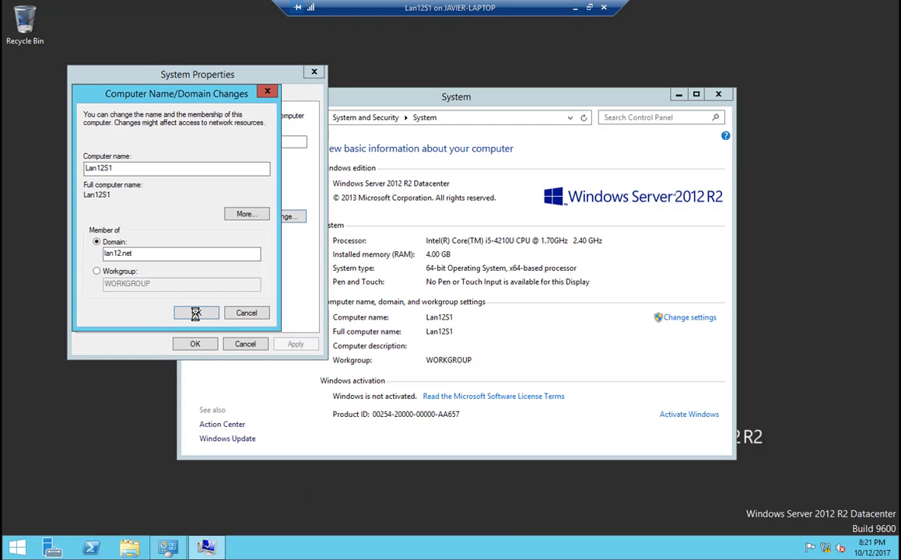
{"action": "left_click", "coordinate": [521, 293]}
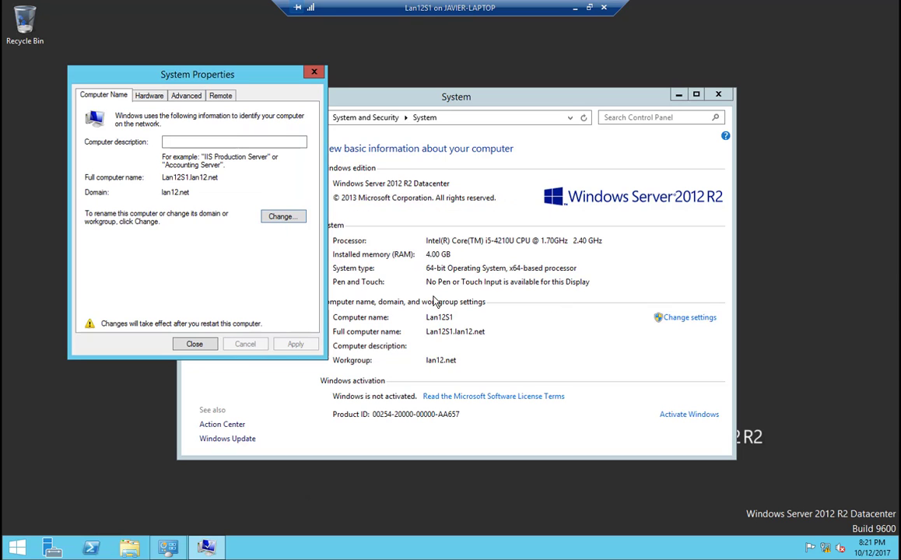
{"action": "left_click", "coordinate": [194, 344]}
{"action": "left_click", "coordinate": [463, 286]}
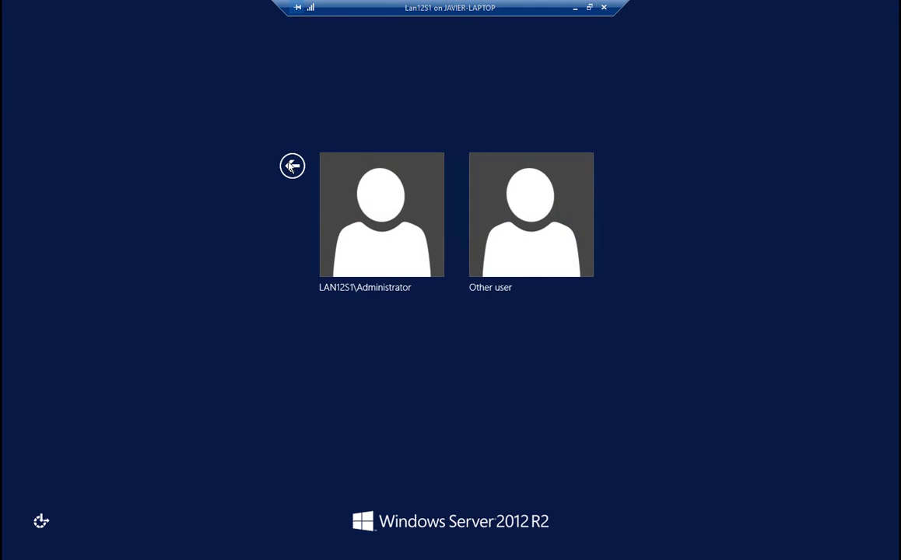
Step: Sign in to the restarted Lan12S1 as another user with the domain account lan12\administrator and its password
{"action": "left_click", "coordinate": [292, 166]}
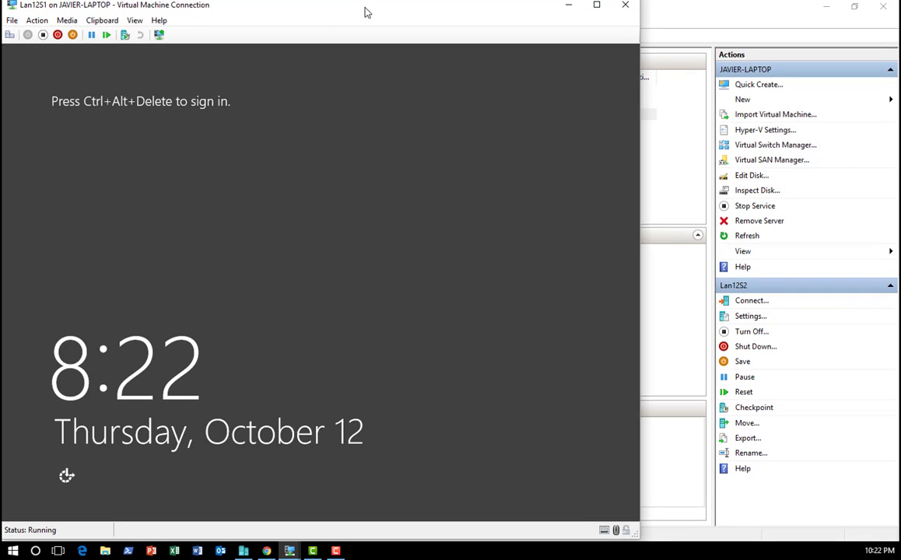
{"action": "key", "text": "ctrl+alt+End"}
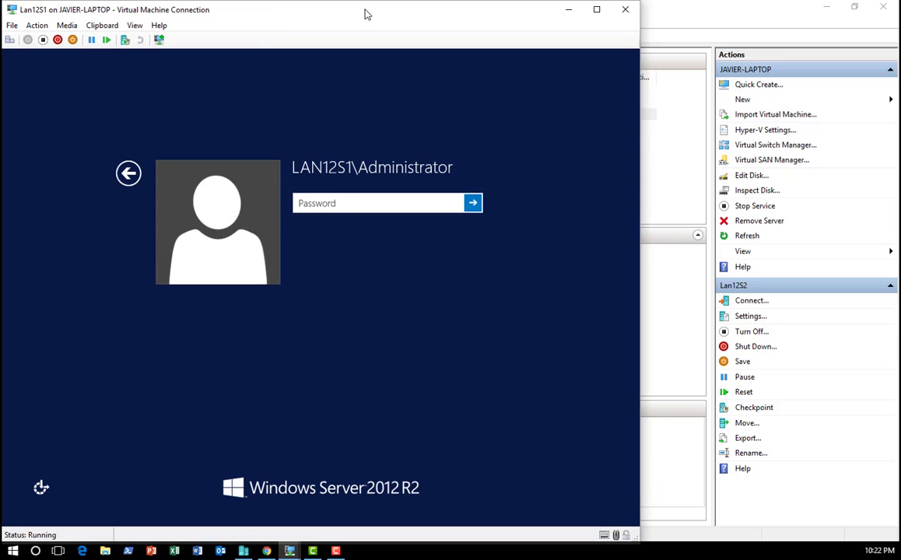
{"action": "left_click", "coordinate": [130, 169]}
{"action": "left_click", "coordinate": [385, 237]}
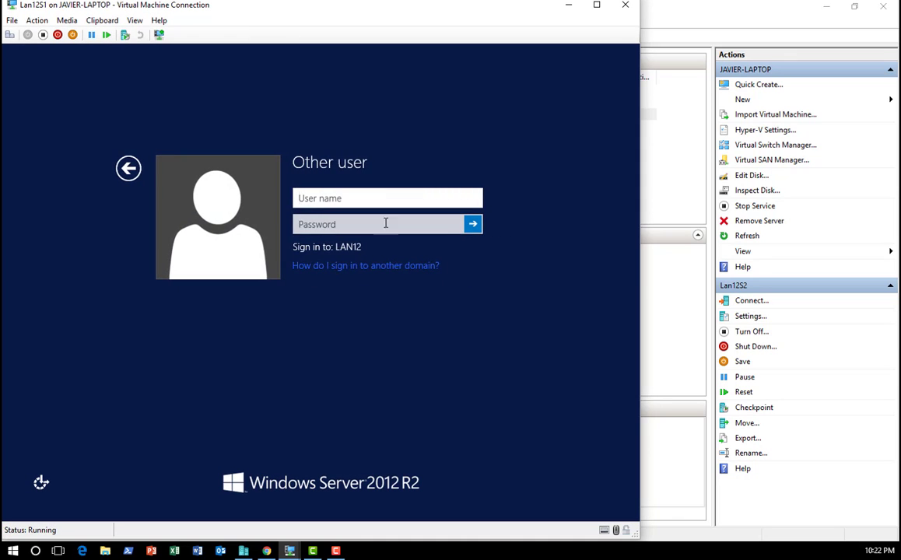
{"action": "left_click", "coordinate": [351, 201]}
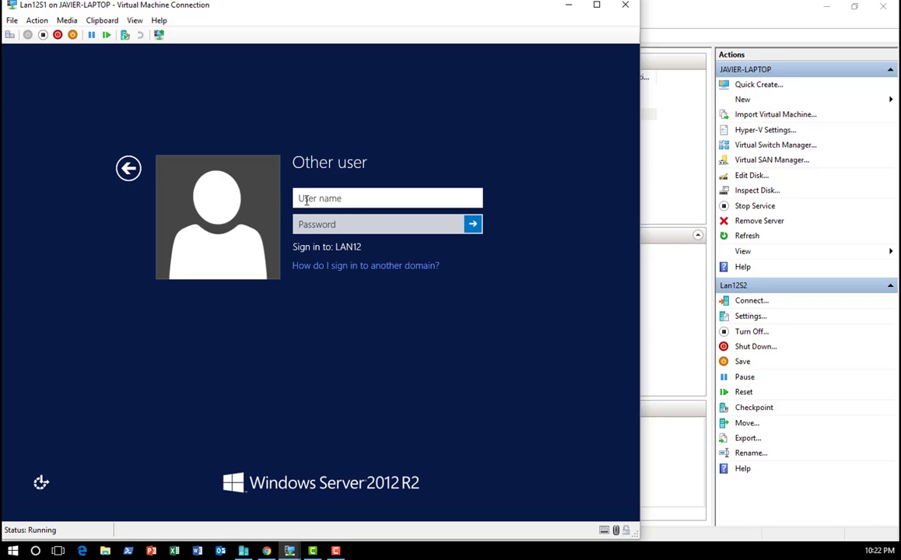
{"action": "type", "text": "lan12\\administrator"}
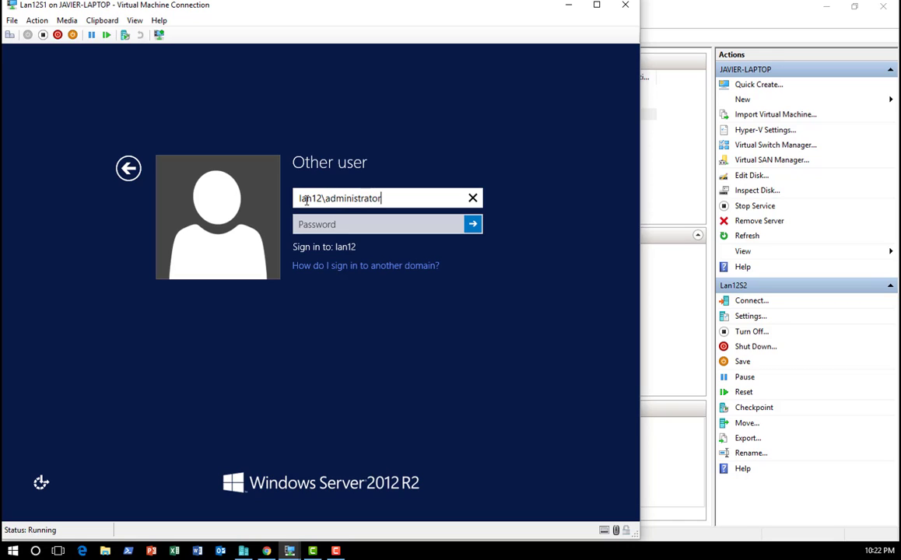
{"action": "key", "text": "Tab"}
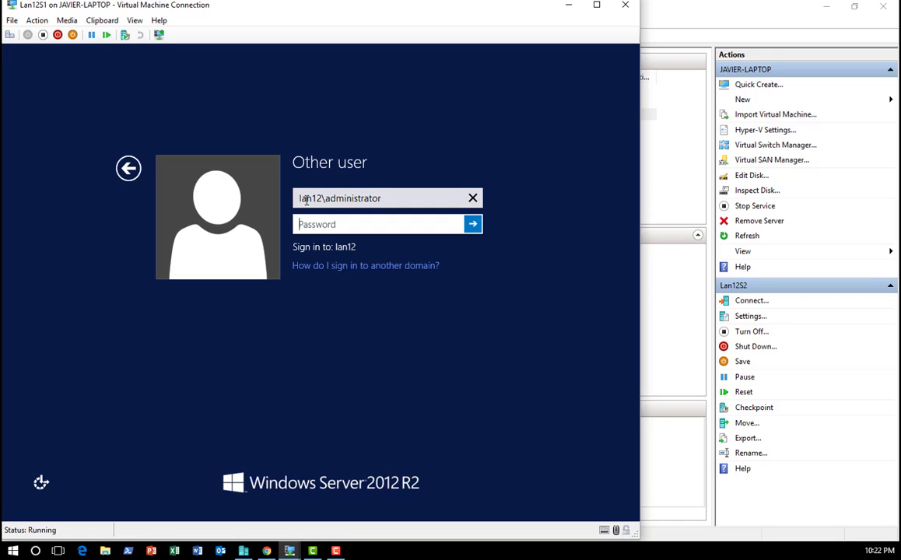
{"action": "type", "text": "Pa"}
{"action": "key", "text": "Return"}
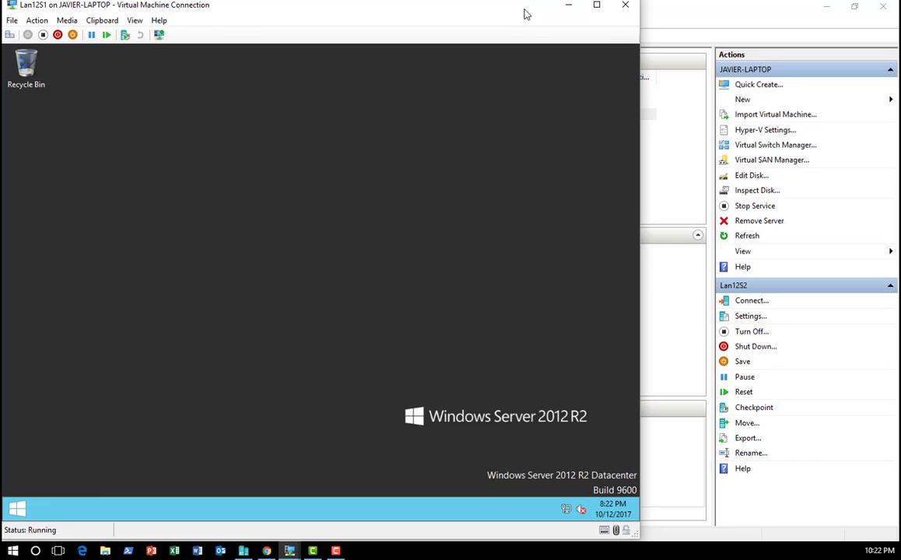
Step: Show the Lan12S1 virtual machine in full screen and open its local server properties in Server Manager
{"action": "left_click", "coordinate": [135, 20]}
{"action": "left_click", "coordinate": [151, 32]}
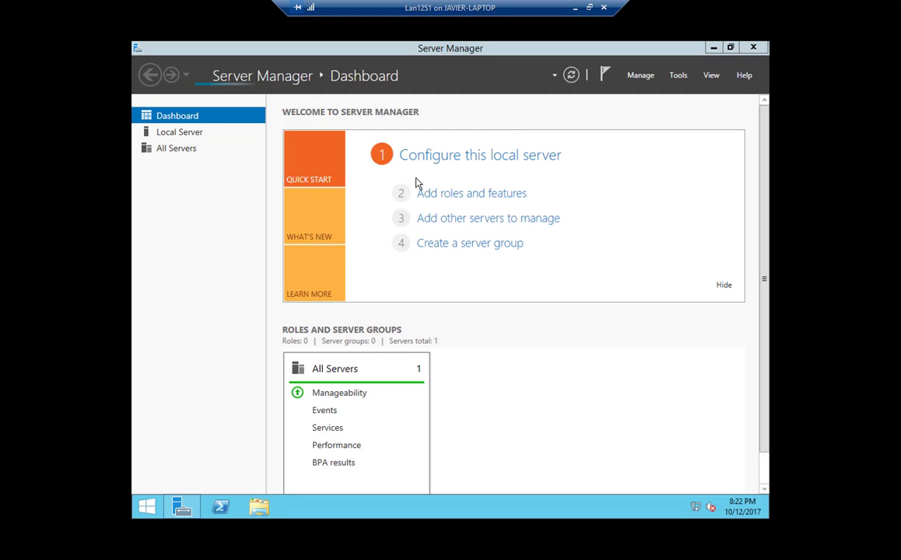
{"action": "left_click", "coordinate": [170, 132]}
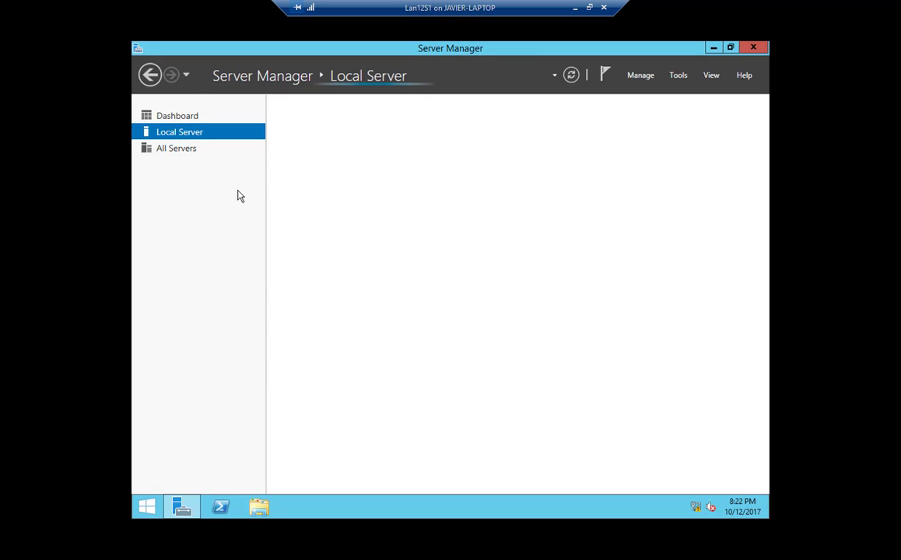